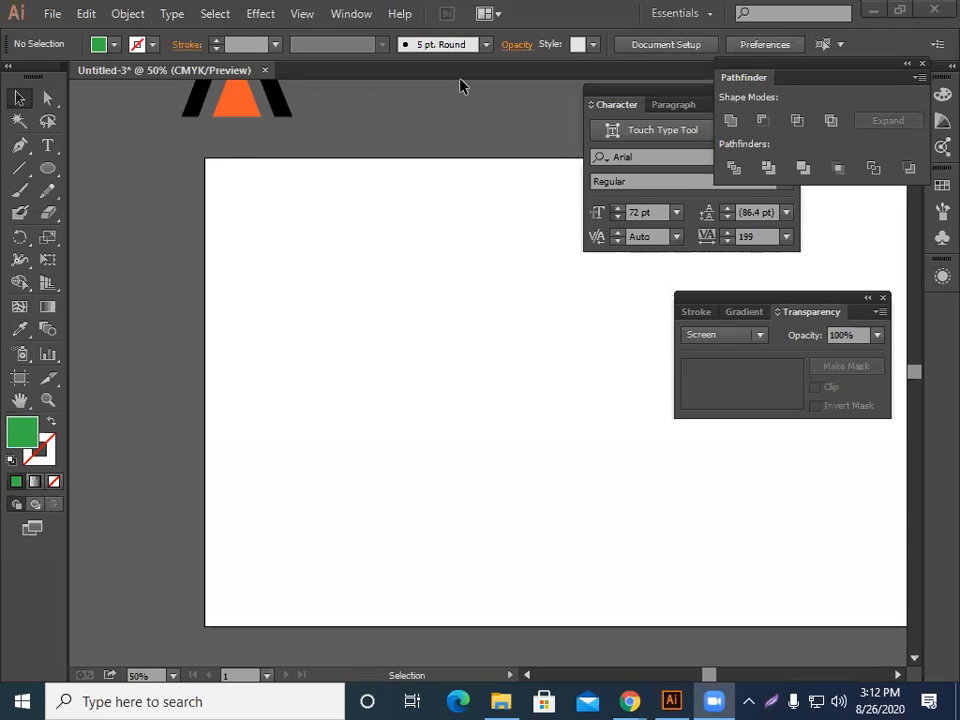
Close the Character panel.
{"action": "left_click_drag", "start_coordinate": [650, 90], "coordinate": [497, 130]}
{"action": "left_click", "coordinate": [639, 132]}
{"action": "scroll", "coordinate": [249, 349], "scroll_direction": "down", "scroll_amount": 1}
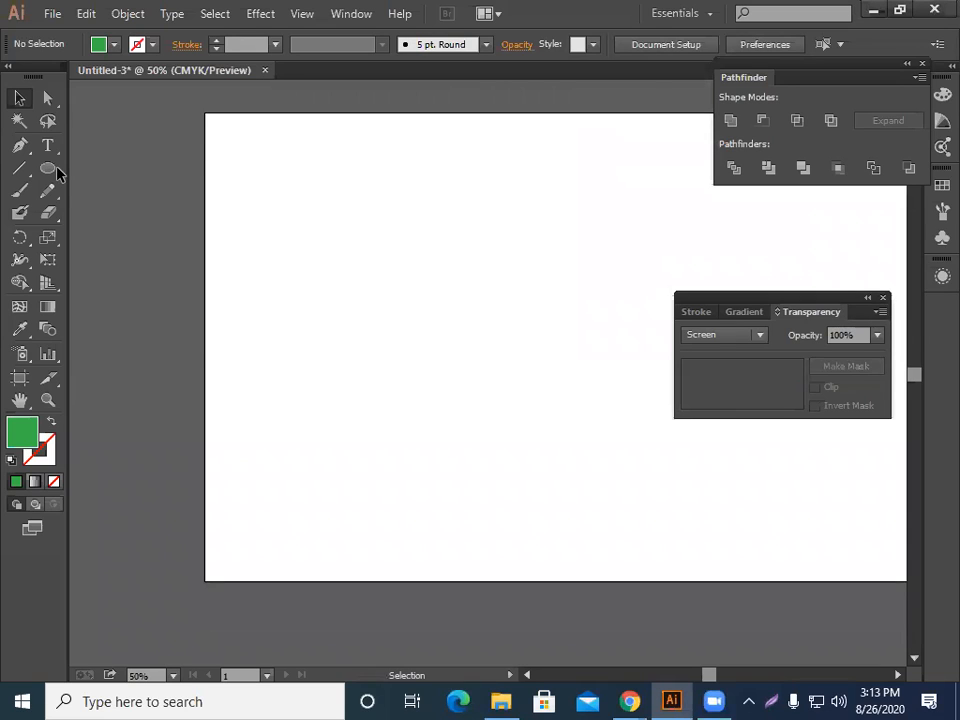
{"action": "scroll", "coordinate": [336, 392], "scroll_direction": "right", "scroll_amount": 1}
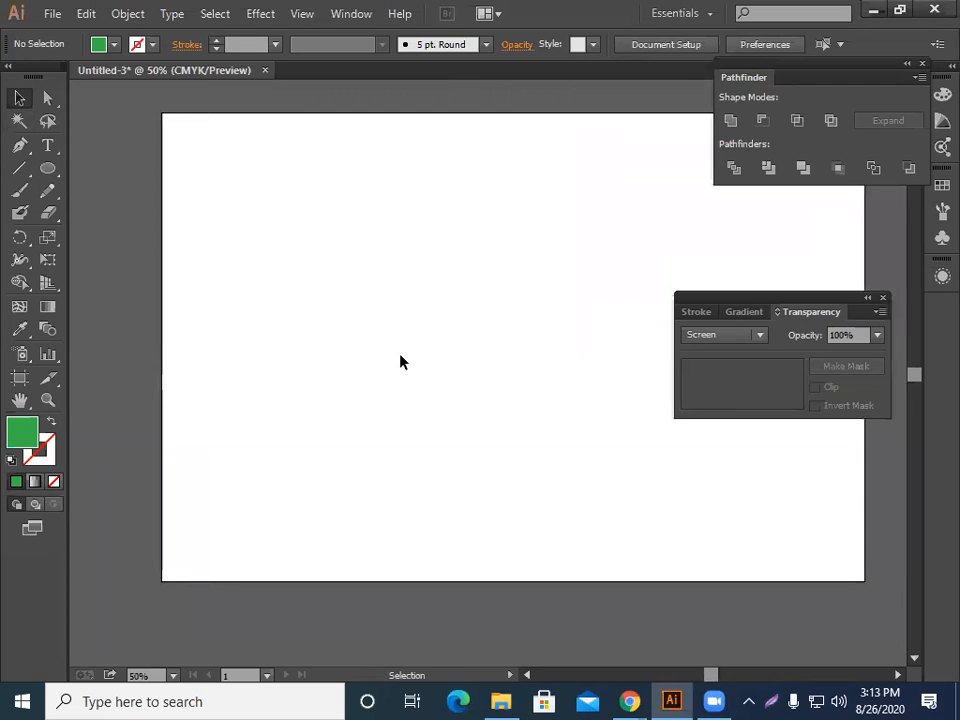
{"action": "key", "text": "l"}
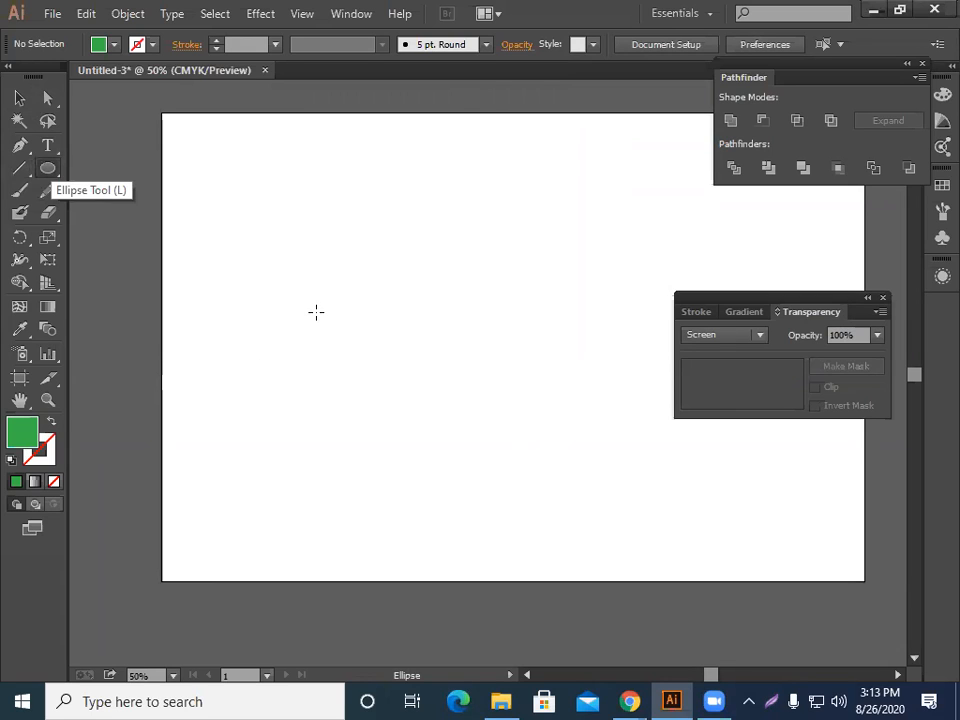
{"action": "left_click_drag", "start_coordinate": [363, 370], "coordinate": [367, 360]}
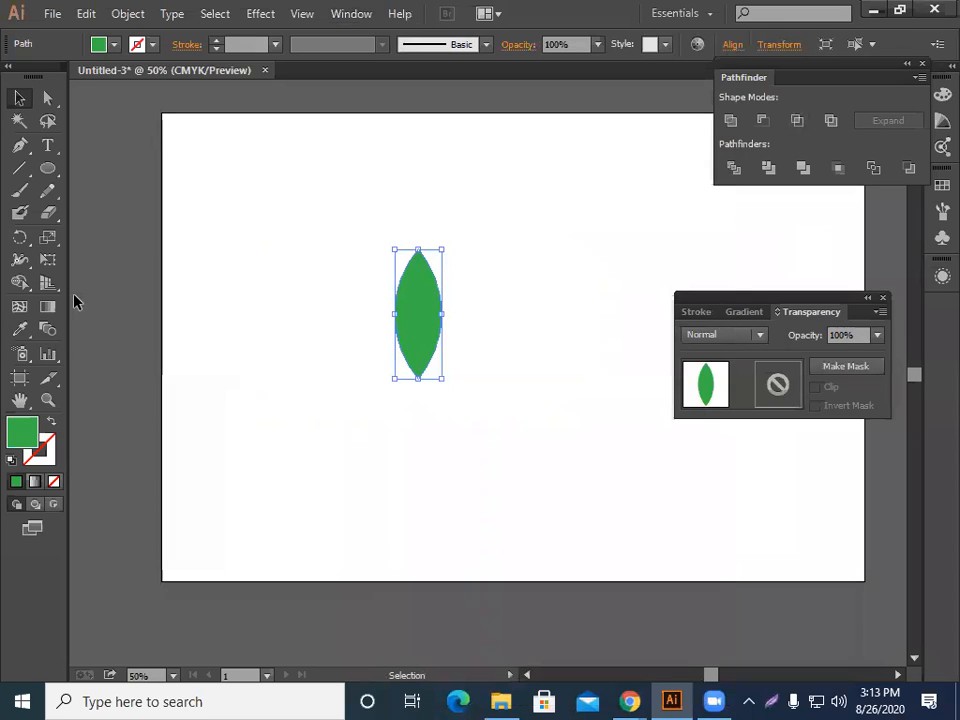
Rotate a copy of the leaf 15° around its bottom tip using the Rotate tool.
{"action": "left_click", "coordinate": [28, 238]}
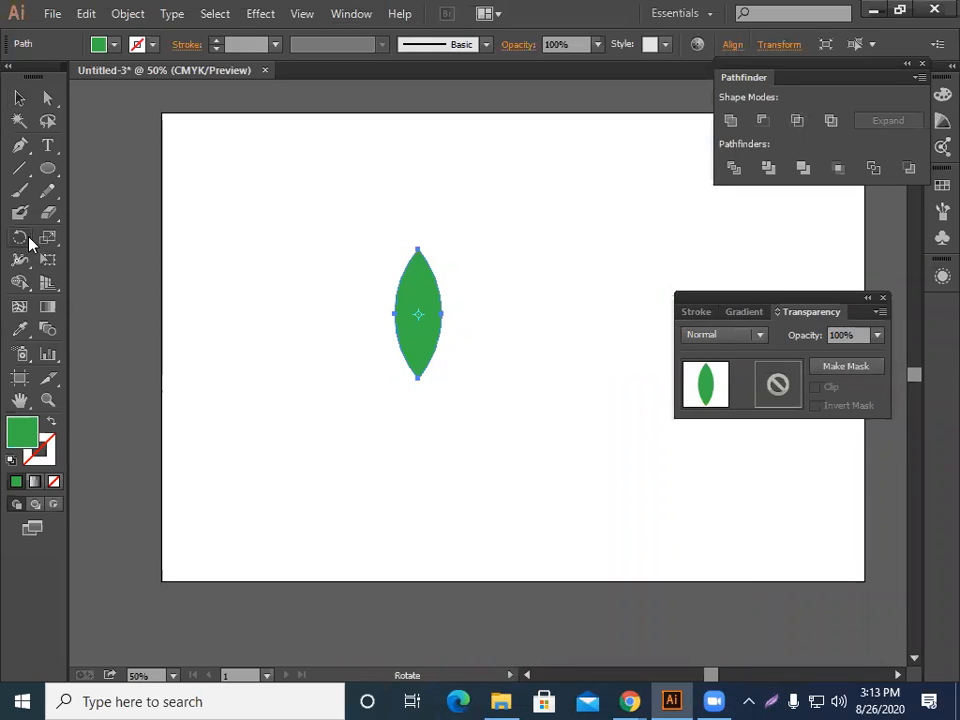
{"action": "key", "text": "ctrl+1"}
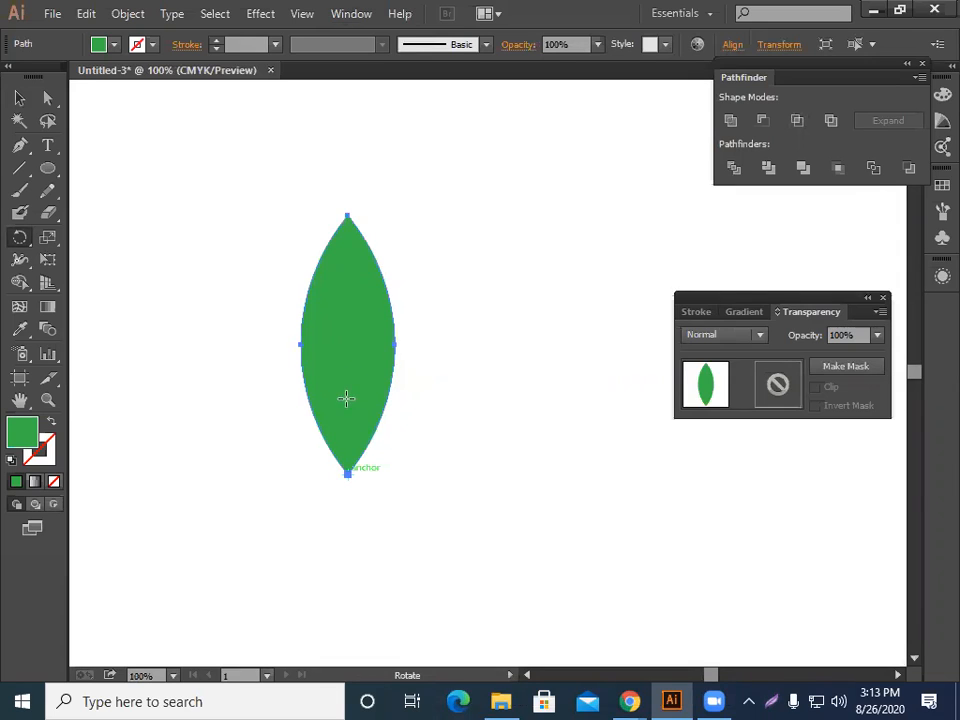
{"action": "left_click", "coordinate": [348, 472], "text": "alt"}
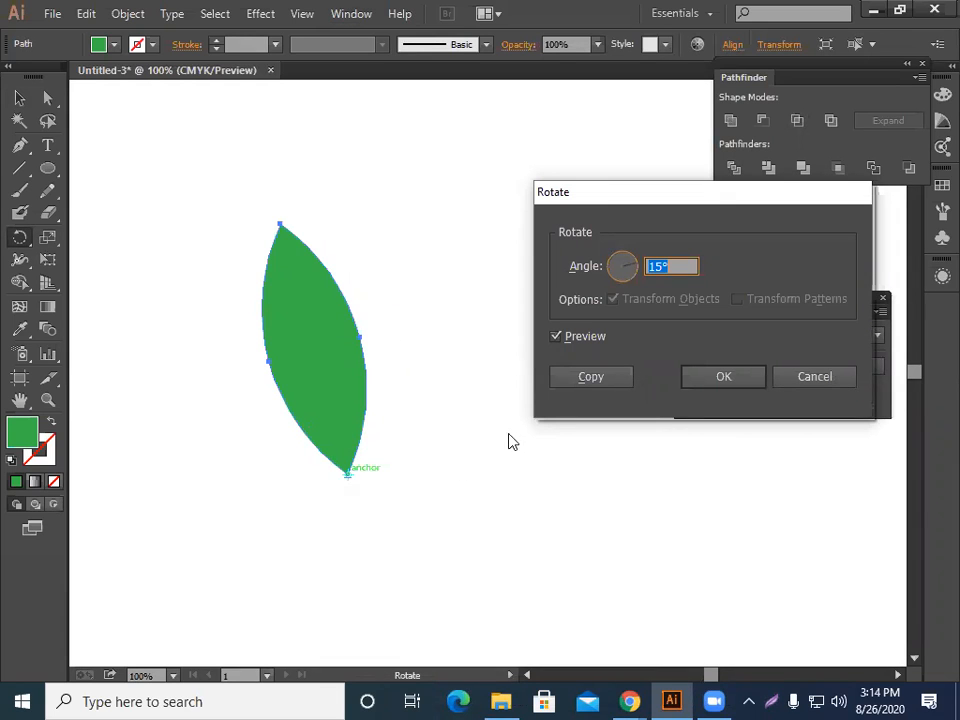
{"action": "left_click", "coordinate": [591, 377]}
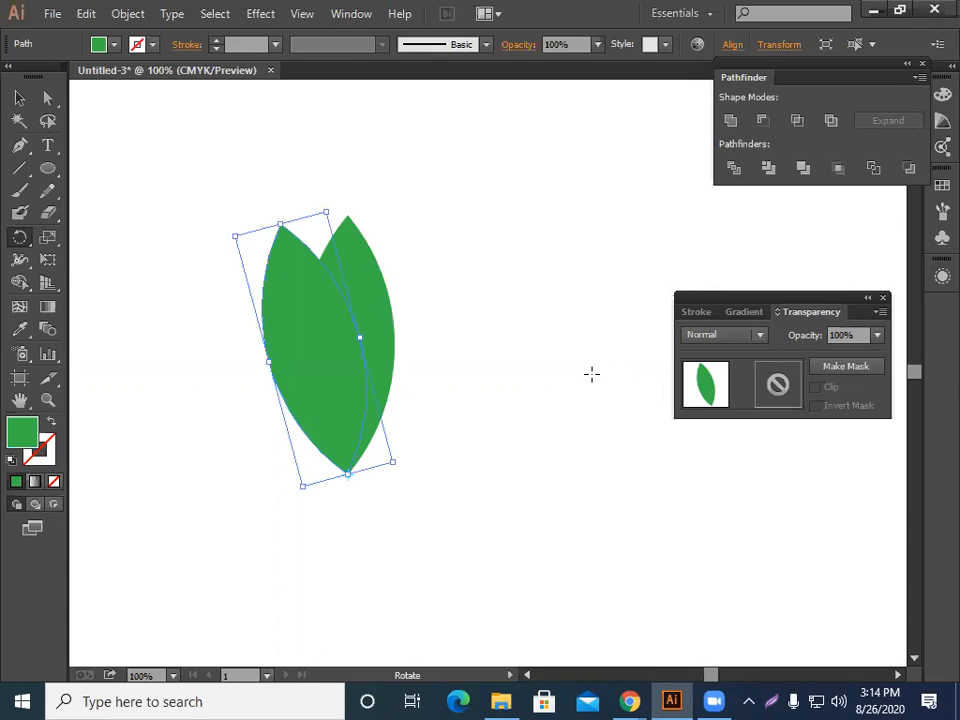
Repeat the rotated copy around the bottom tip until the leaves form a full circular flower.
{"action": "key", "text": "v"}
{"action": "key", "text": "ctrl+d"}
{"action": "key", "text": "ctrl+d"}
{"action": "key", "text": "ctrl+d"}
{"action": "key", "text": "ctrl+d"}
{"action": "key", "text": "ctrl+d"}
{"action": "key", "text": "ctrl+d"}
{"action": "key", "text": "ctrl+d"}
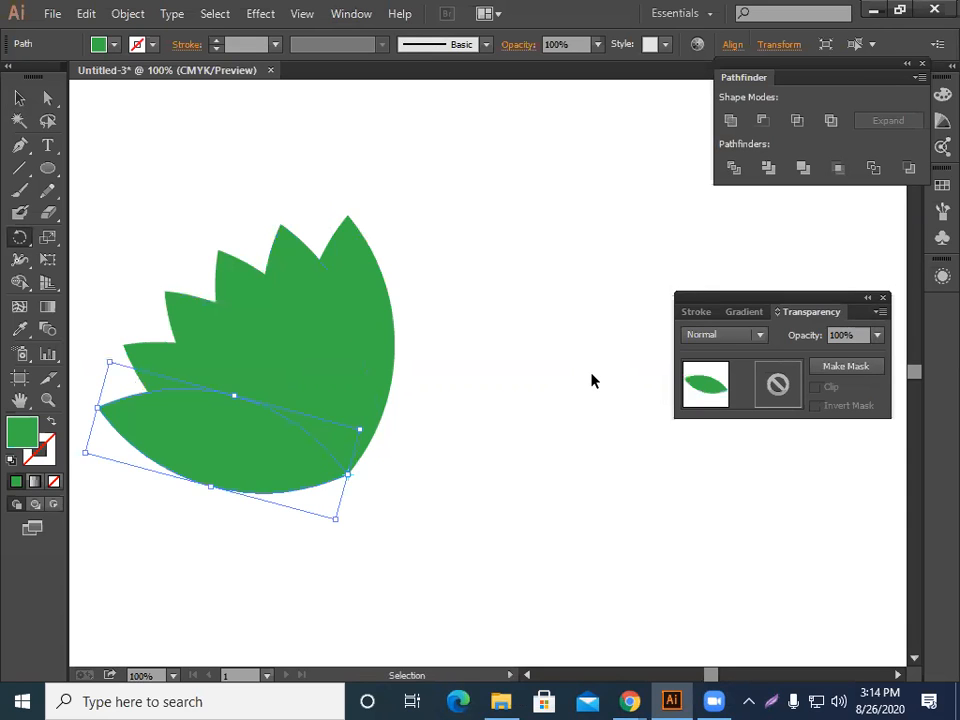
{"action": "key", "text": "ctrl+d"}
{"action": "key", "text": "ctrl+d"}
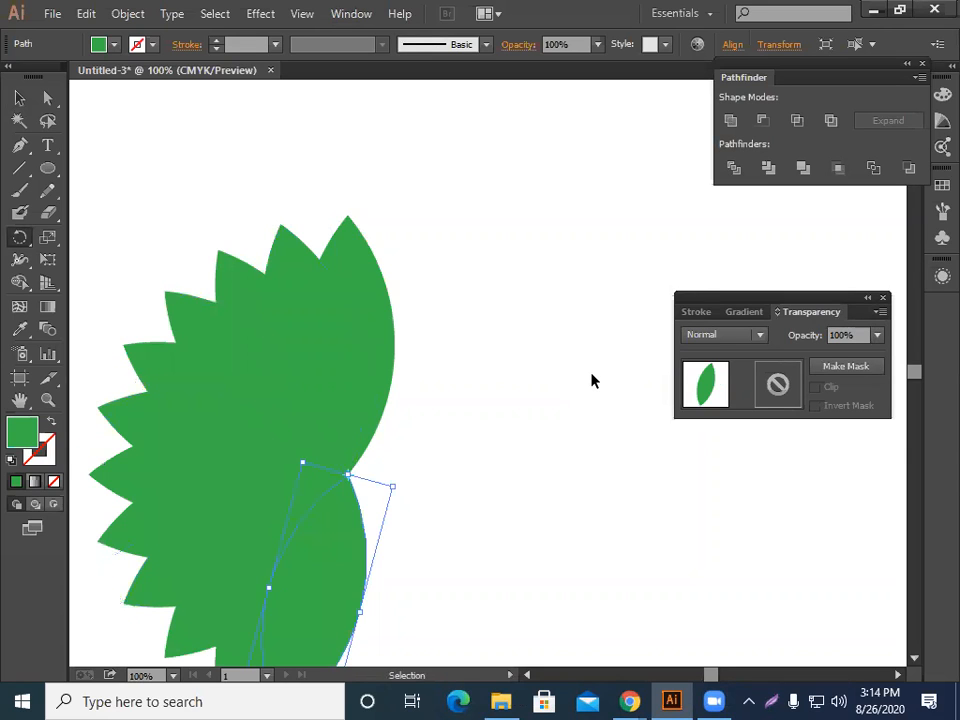
{"action": "key", "text": "ctrl+d"}
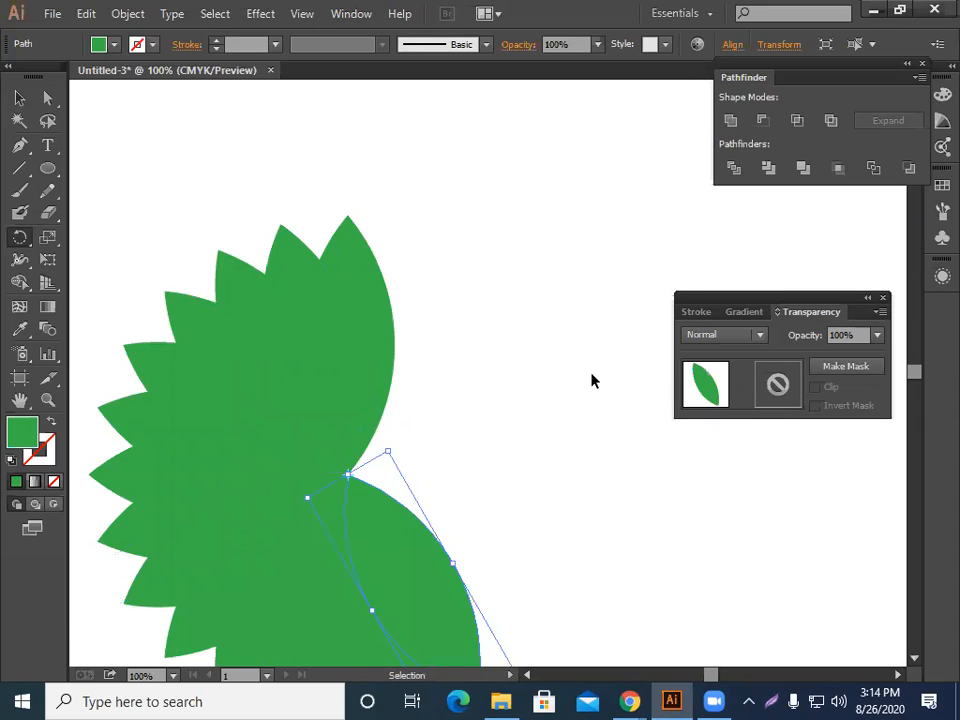
{"action": "key", "text": "ctrl+d"}
{"action": "key", "text": "ctrl+d"}
{"action": "key", "text": "ctrl+d"}
{"action": "key", "text": "ctrl+d"}
{"action": "key", "text": "ctrl+d"}
{"action": "key", "text": "ctrl+d"}
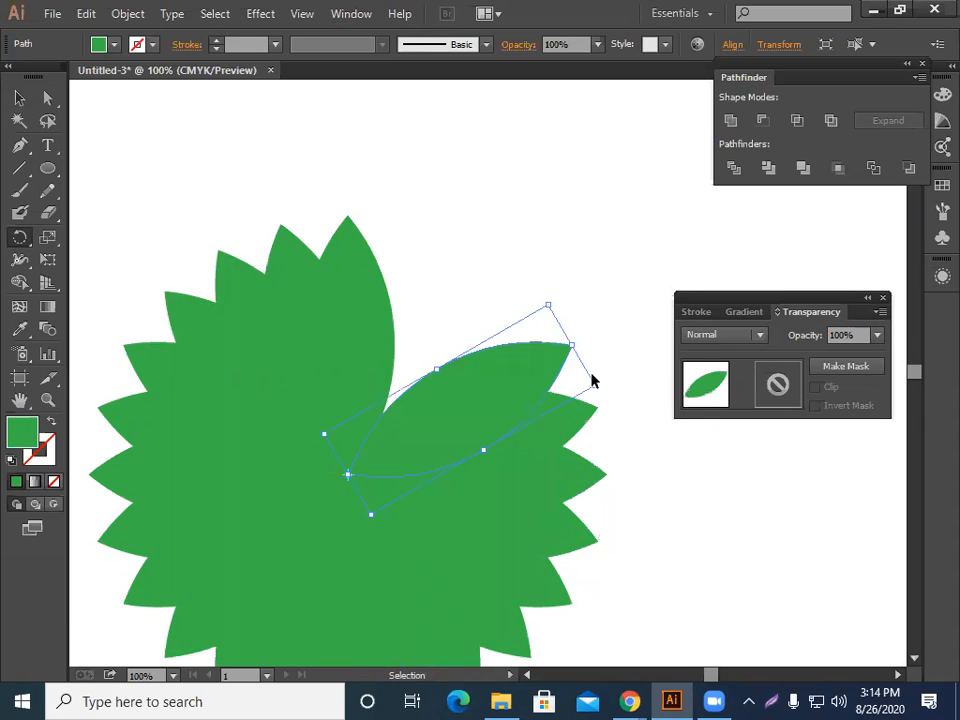
{"action": "key", "text": "ctrl+d"}
{"action": "key", "text": "ctrl+d"}
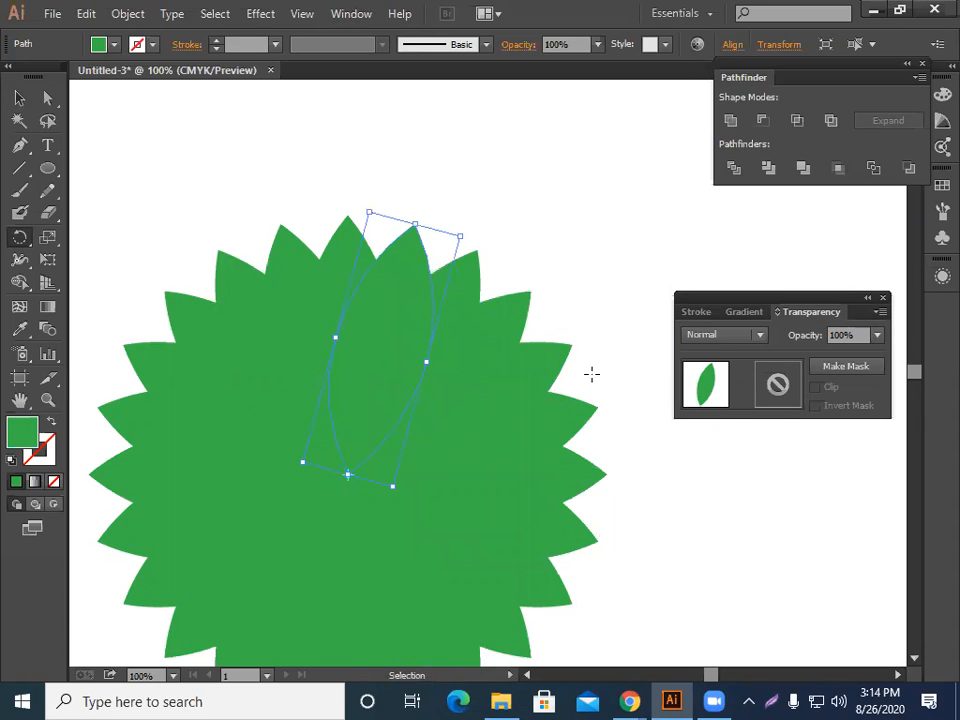
Select all the leaves of the flower.
{"action": "key", "text": "ctrl+minus"}
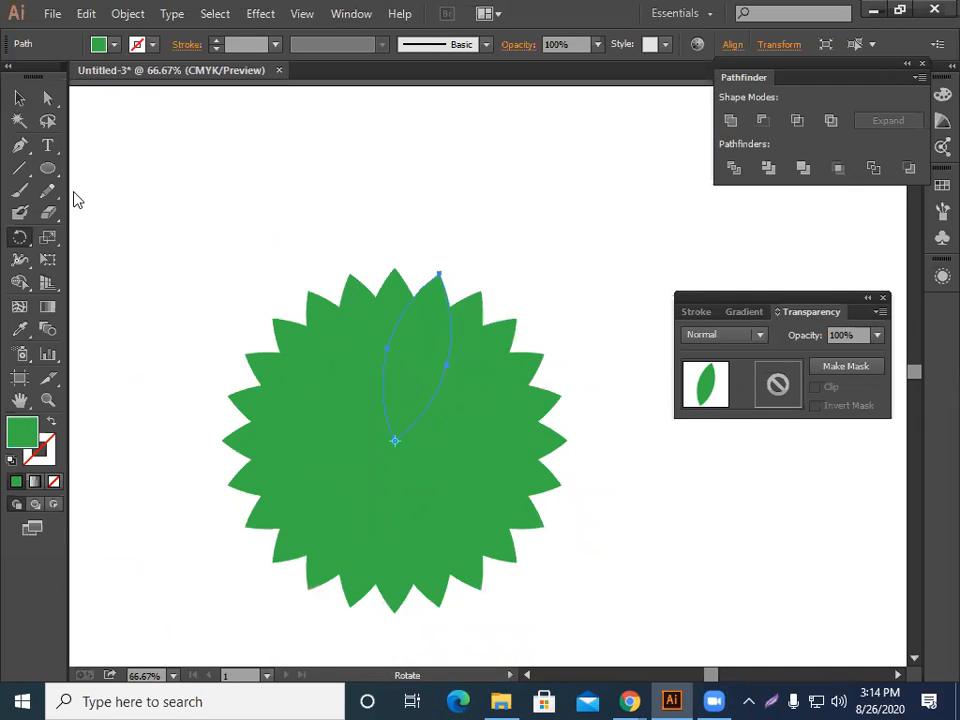
{"action": "left_click", "coordinate": [20, 99]}
{"action": "key", "text": "ctrl+shift+a"}
{"action": "scroll", "coordinate": [218, 210], "scroll_direction": "down", "scroll_amount": 1}
{"action": "left_click_drag", "start_coordinate": [217, 207], "coordinate": [412, 465]}
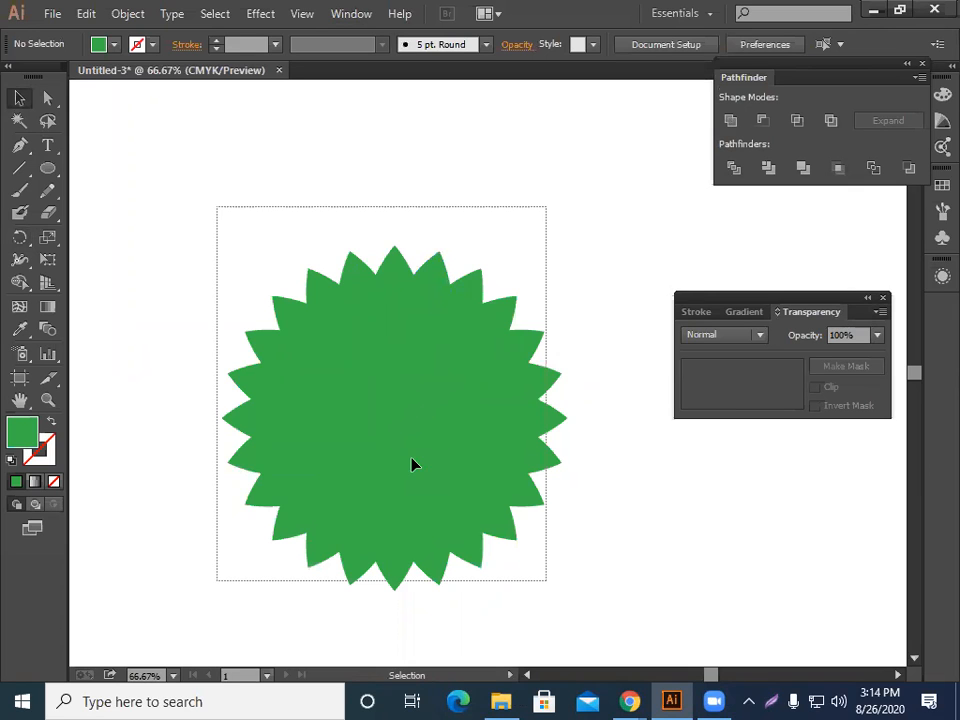
{"action": "left_click_drag", "start_coordinate": [412, 465], "coordinate": [412, 465]}
{"action": "left_click_drag", "start_coordinate": [328, 366], "coordinate": [422, 435]}
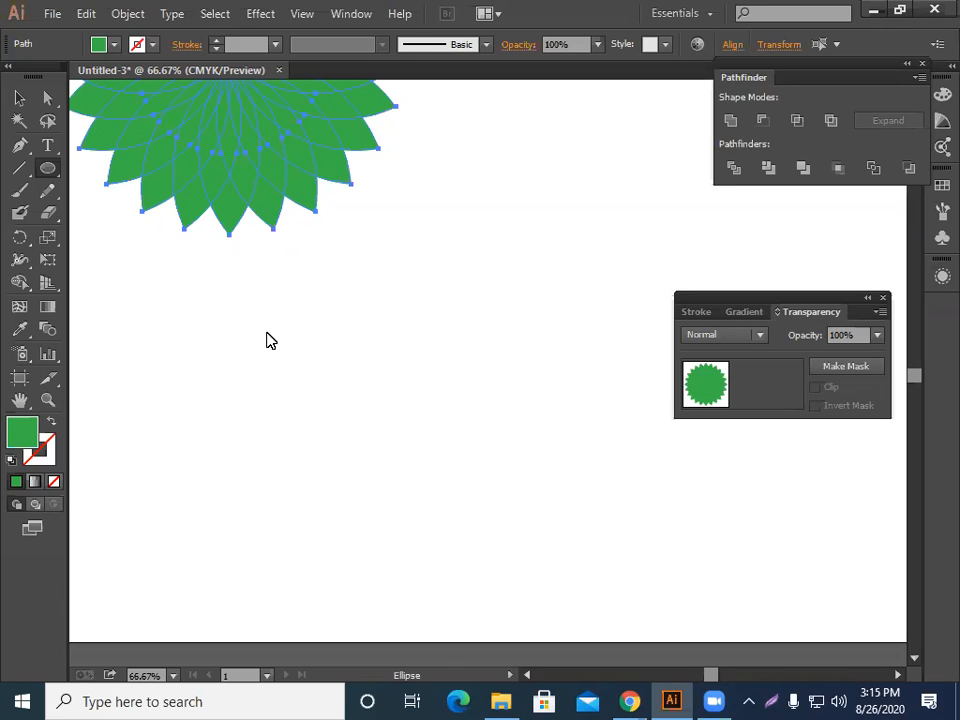
Draw a circle below the flower, then place an overlapping duplicate of it to the right.
{"action": "left_click_drag", "start_coordinate": [439, 345], "coordinate": [467, 478]}
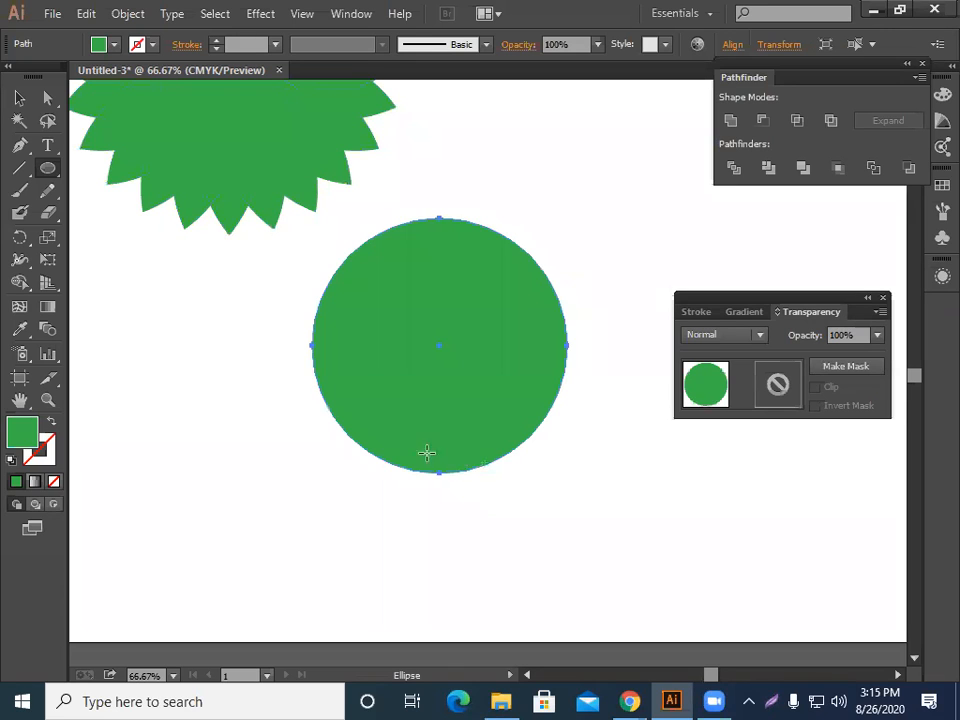
{"action": "left_click", "coordinate": [17, 96]}
{"action": "left_click", "coordinate": [249, 446]}
{"action": "left_click_drag", "start_coordinate": [421, 409], "coordinate": [332, 443]}
{"action": "left_click", "coordinate": [562, 437]}
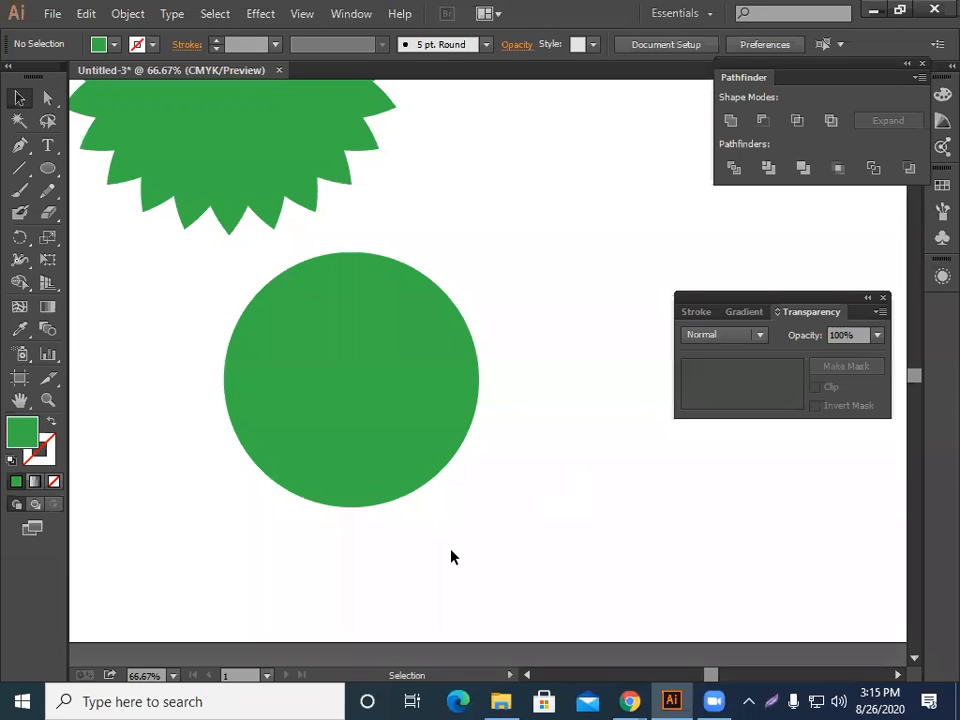
{"action": "left_click_drag", "start_coordinate": [353, 450], "coordinate": [570, 452]}
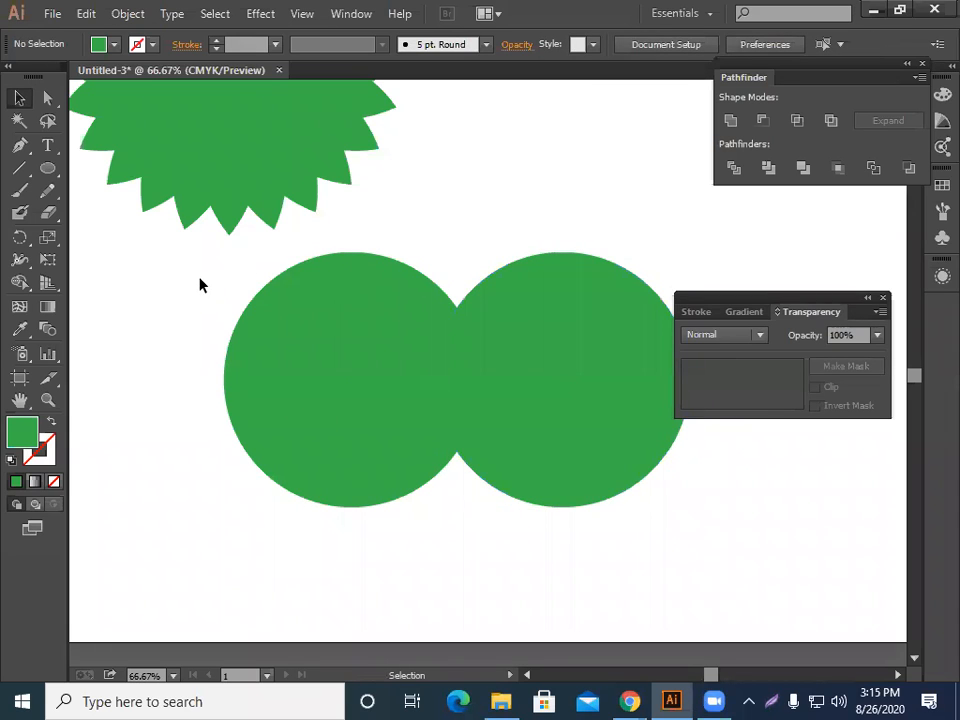
Try to apply a Pathfinder shape mode to the two circles.
{"action": "left_click_drag", "start_coordinate": [160, 285], "coordinate": [555, 520]}
{"action": "left_click", "coordinate": [350, 12]}
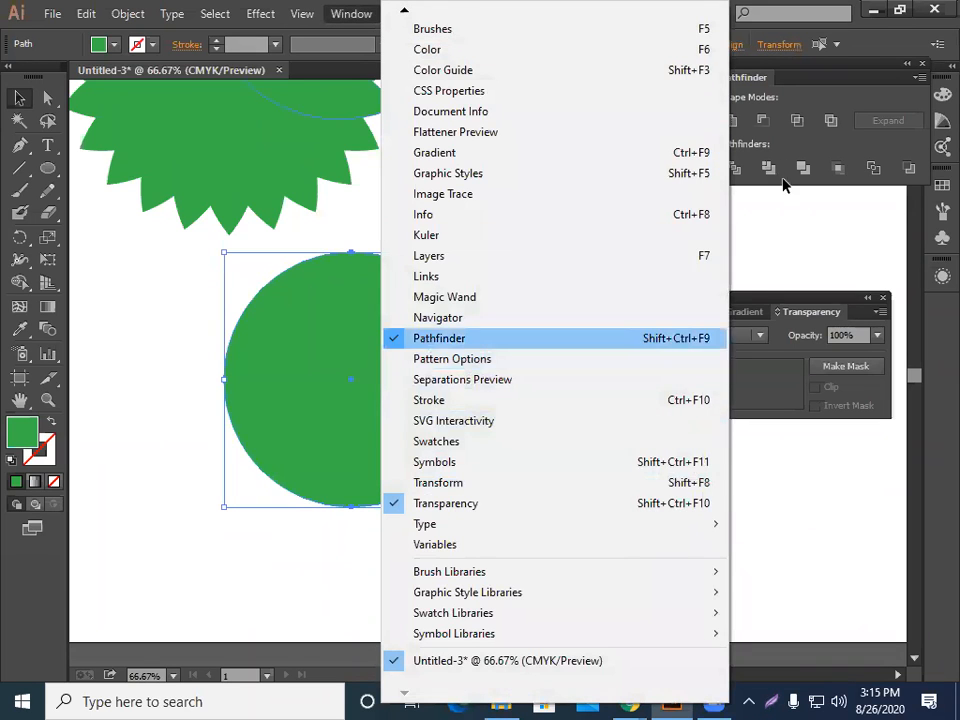
{"action": "left_click", "coordinate": [440, 338]}
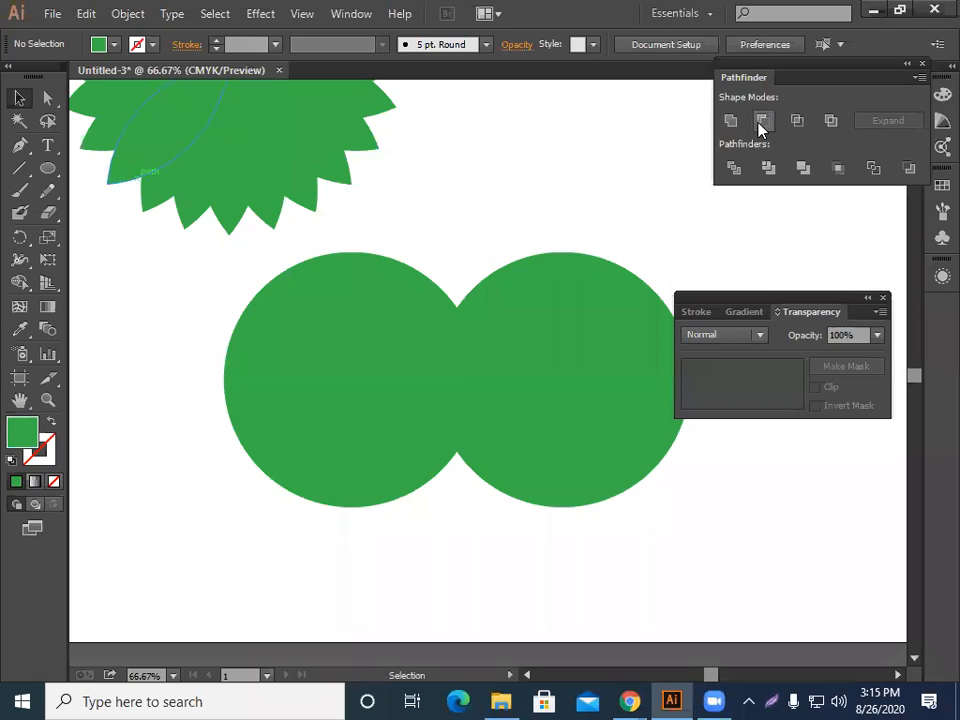
{"action": "left_click", "coordinate": [760, 122]}
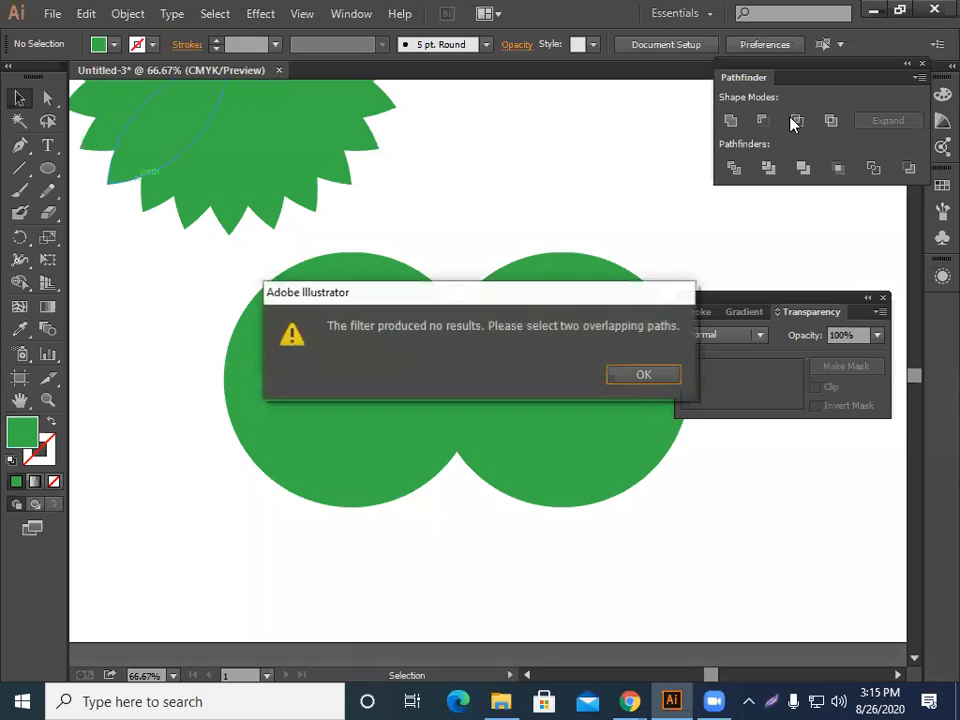
{"action": "left_click", "coordinate": [641, 375]}
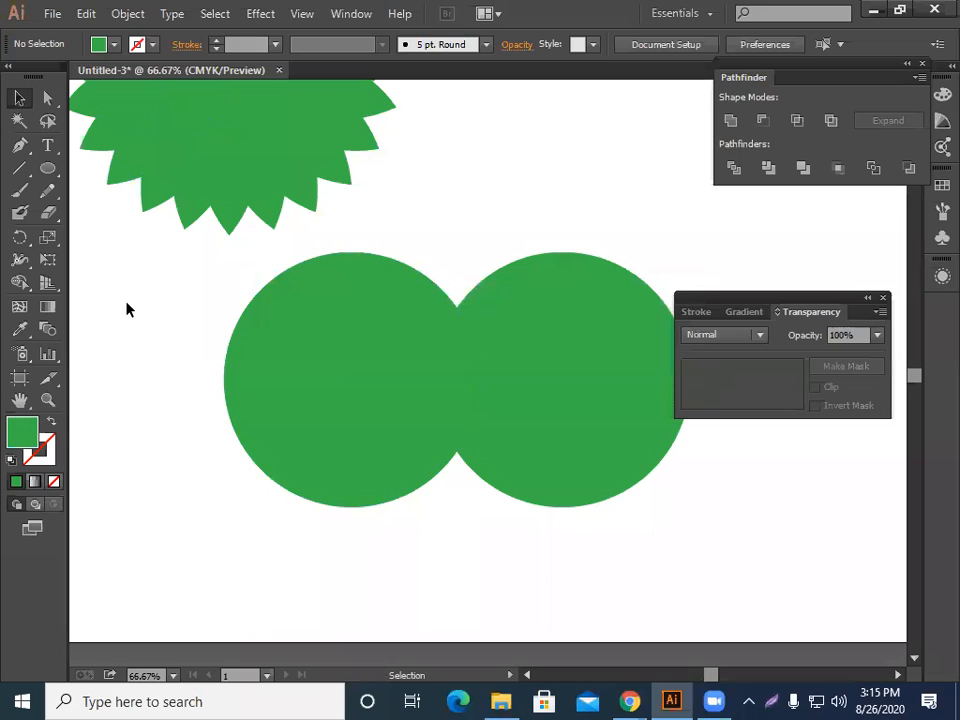
Select both circles and intersect them with Pathfinder into a leaf shape.
{"action": "left_click_drag", "start_coordinate": [127, 309], "coordinate": [474, 499]}
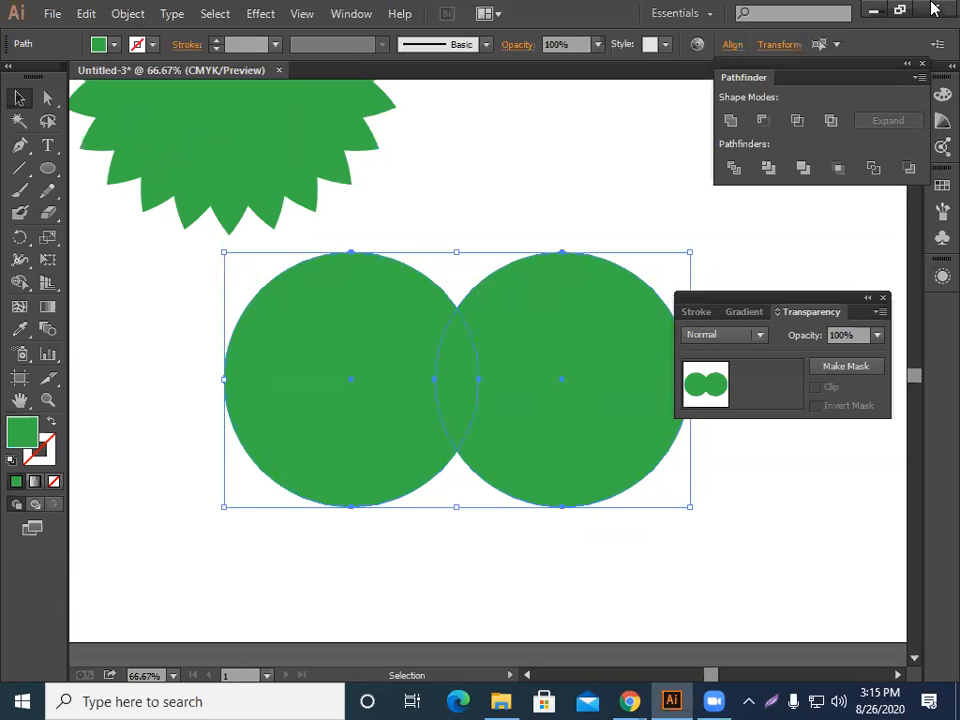
{"action": "left_click", "coordinate": [797, 121]}
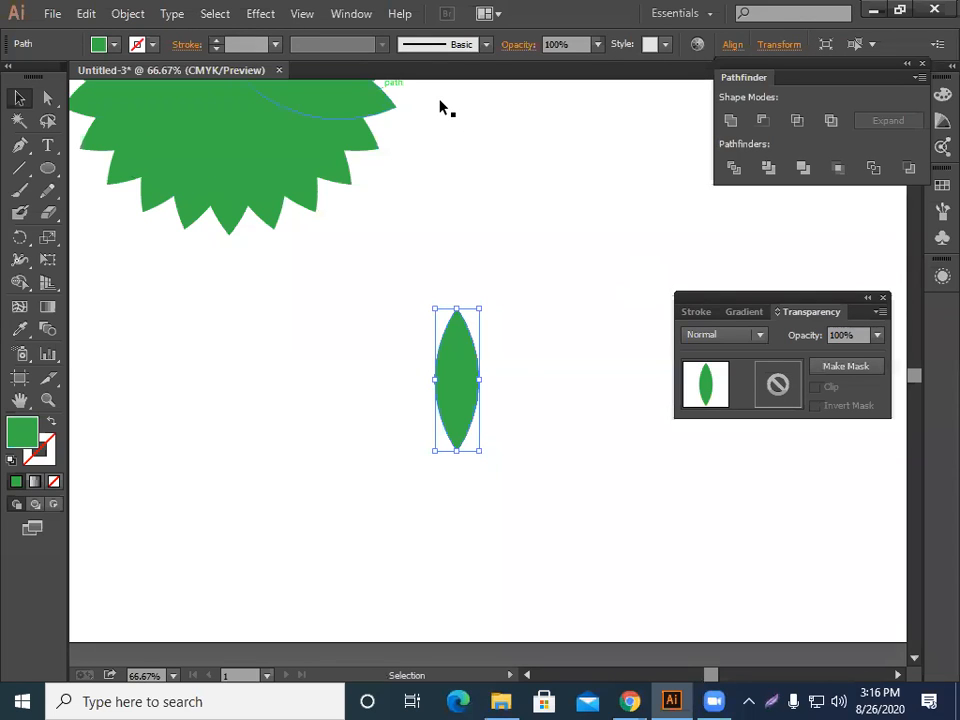
Reopen the Pathfinder panel and position it as a floating panel over the upper canvas.
{"action": "left_click", "coordinate": [351, 13]}
{"action": "left_click", "coordinate": [440, 336]}
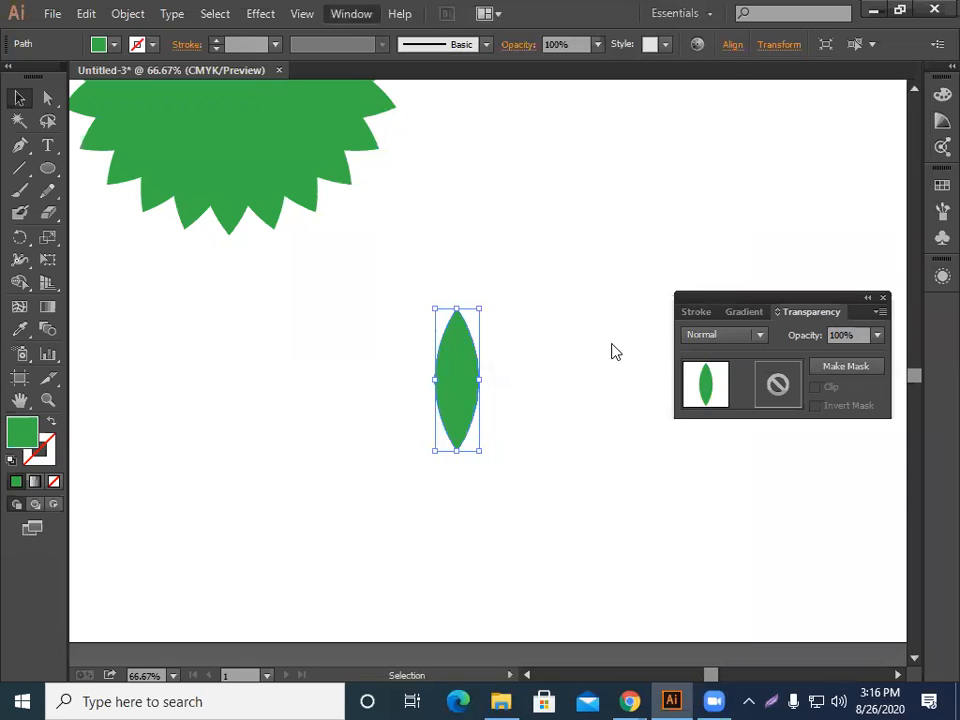
{"action": "key", "text": "alt+w"}
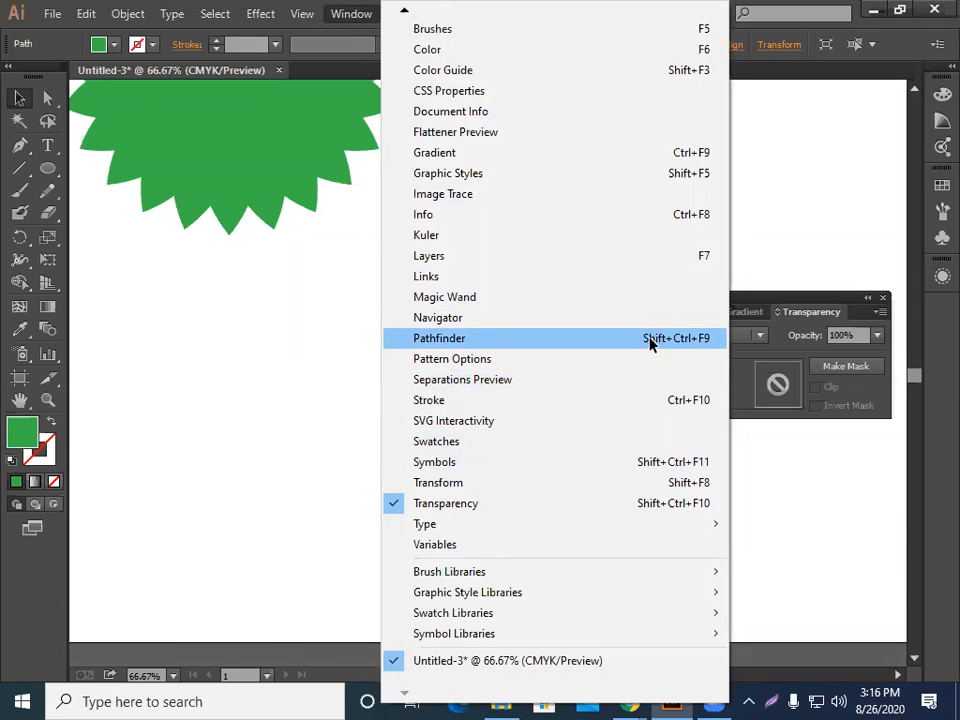
{"action": "left_click", "coordinate": [651, 340]}
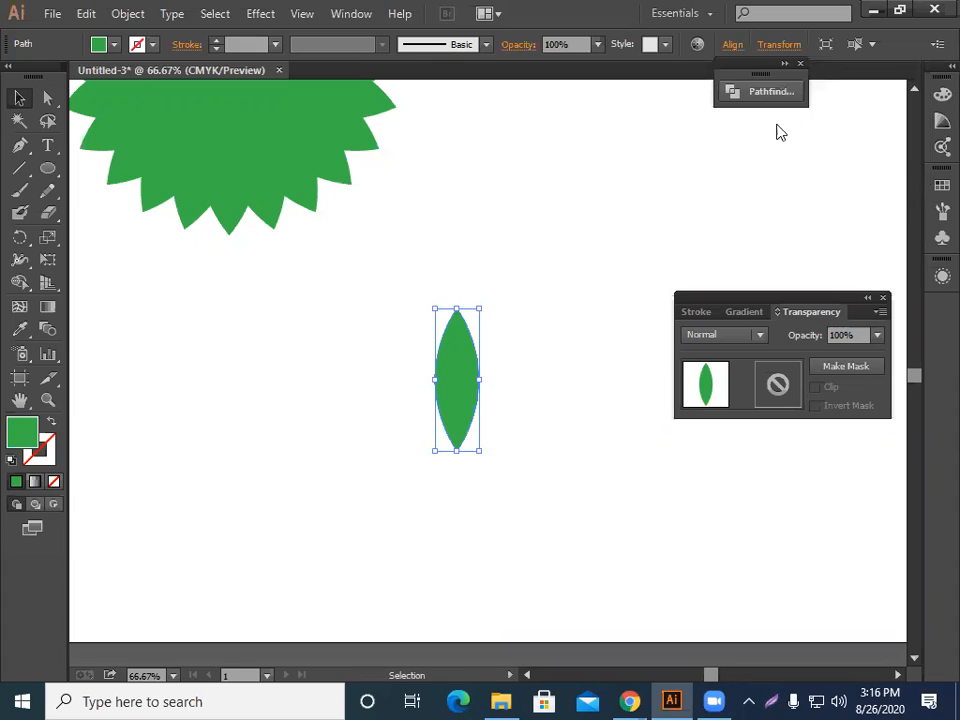
{"action": "left_click_drag", "start_coordinate": [785, 65], "coordinate": [768, 117]}
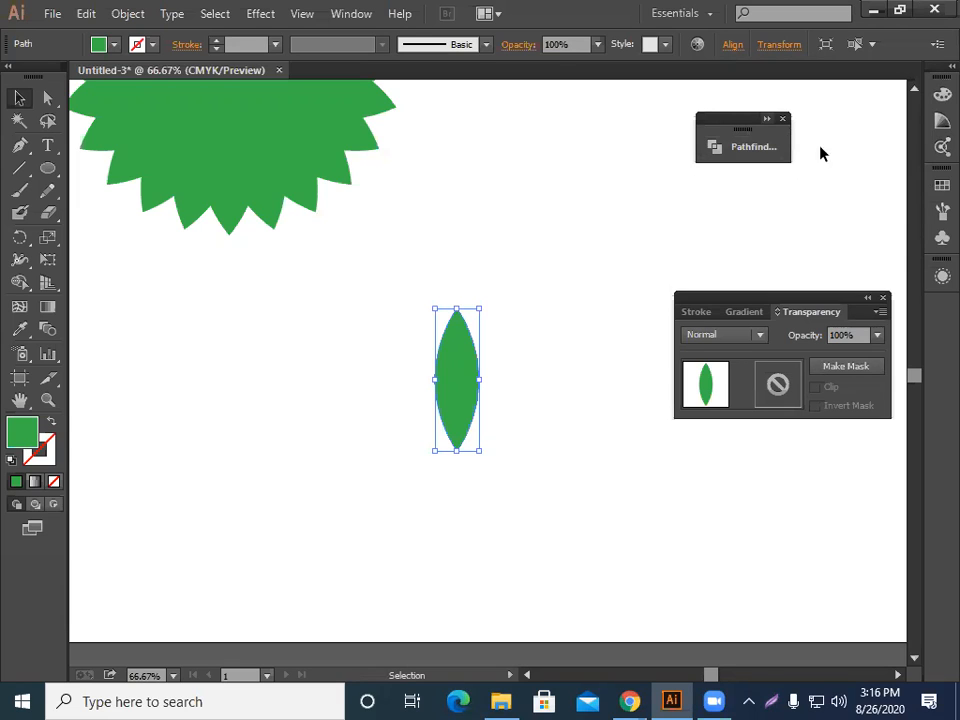
{"action": "left_click", "coordinate": [766, 119]}
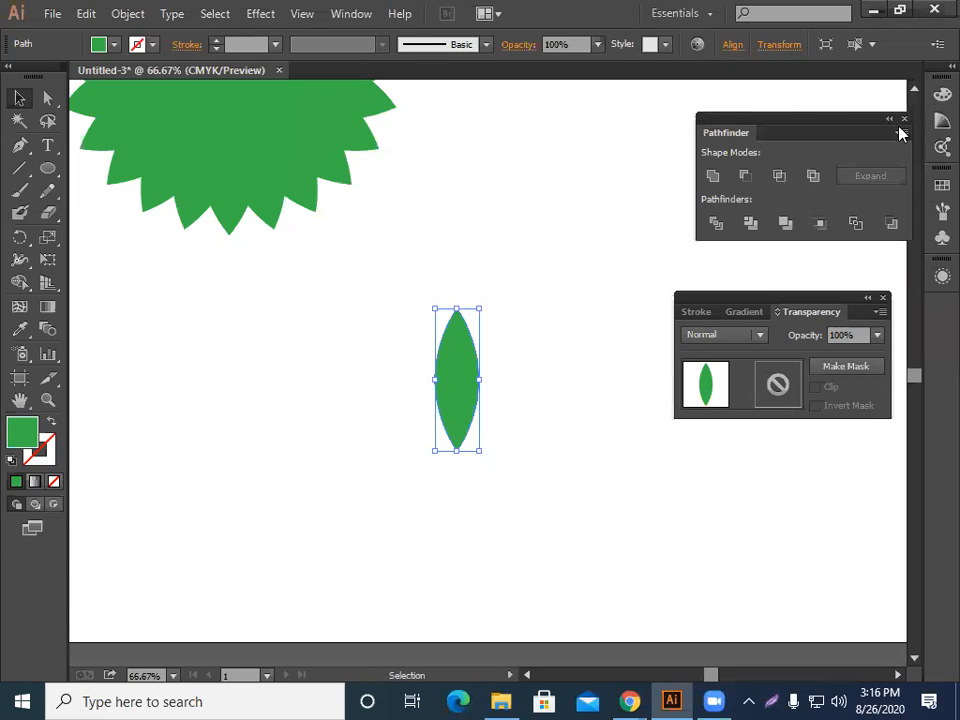
{"action": "left_click_drag", "start_coordinate": [866, 129], "coordinate": [803, 116]}
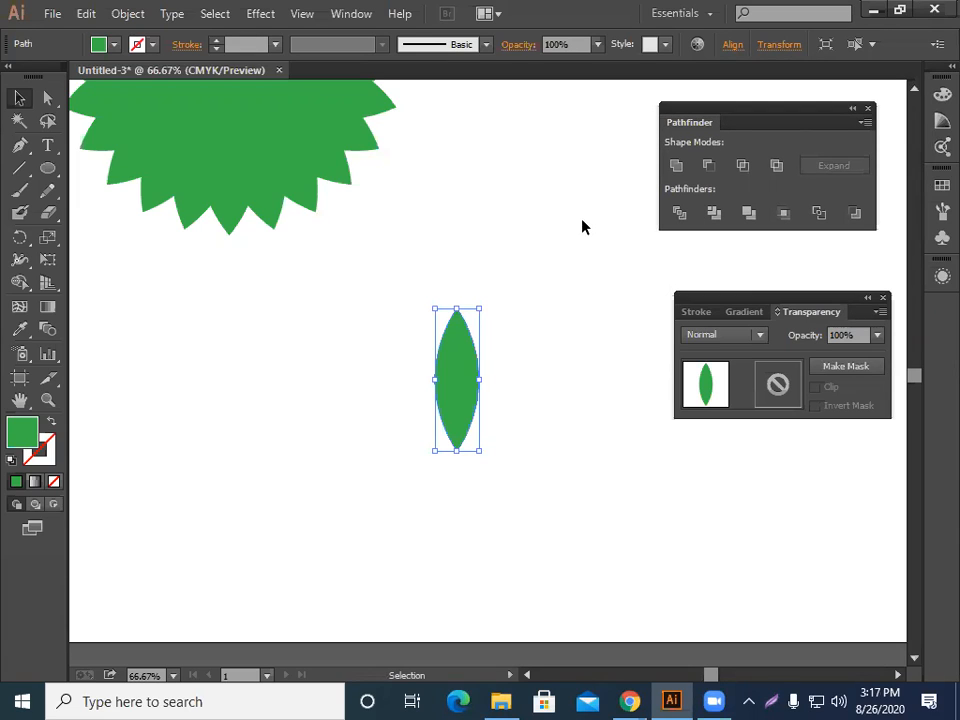
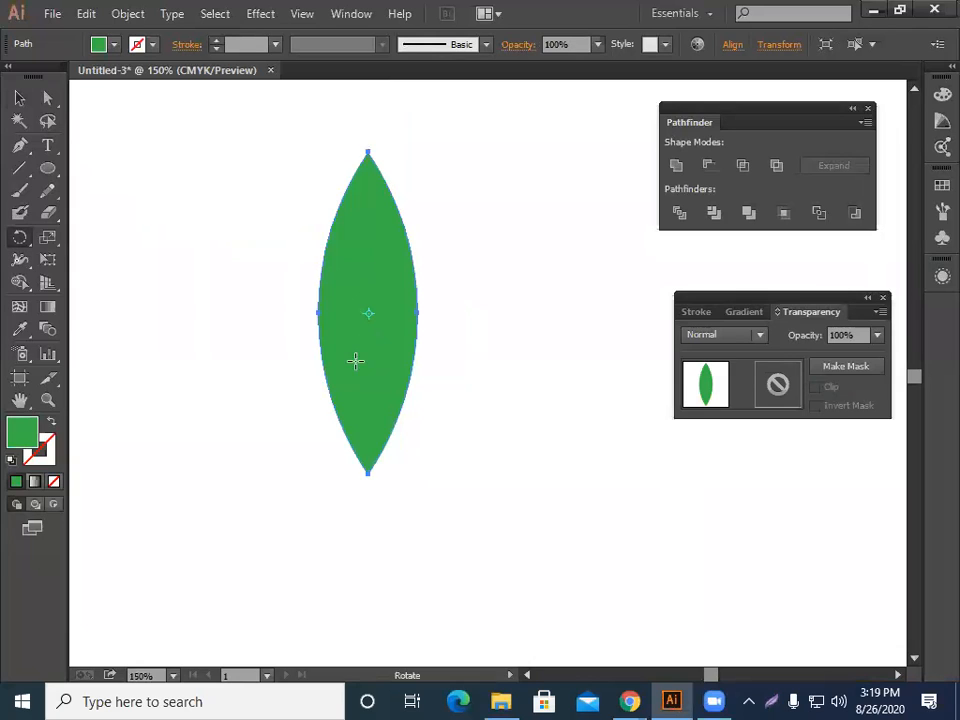
Rotate a copy of the leaf 15° around its bottom tip with preview on.
{"action": "key", "text": "alt"}
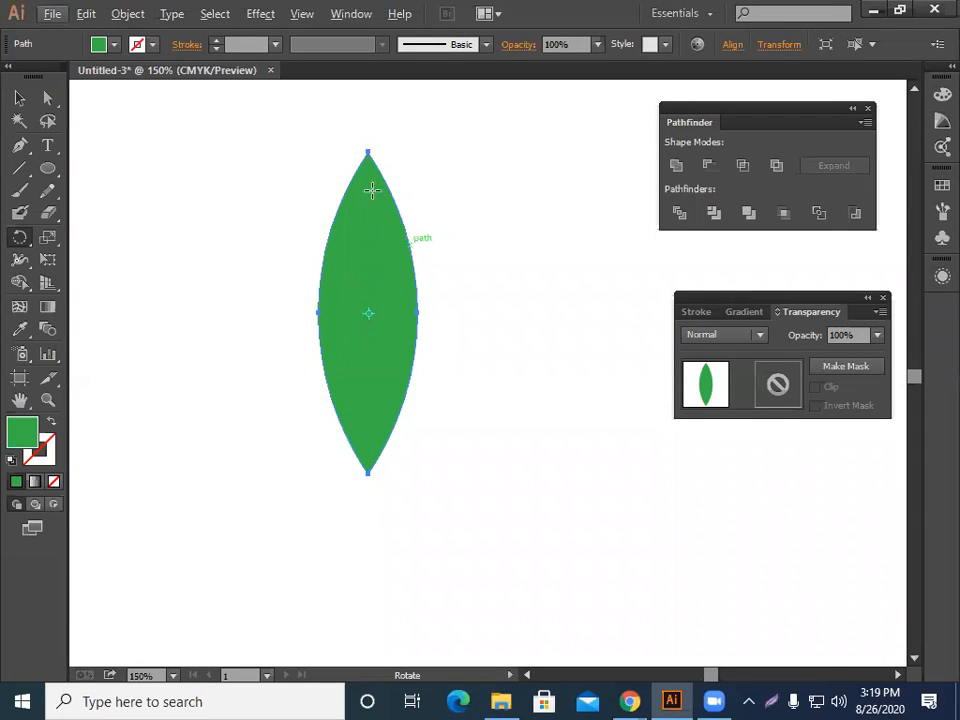
{"action": "left_click", "coordinate": [367, 471]}
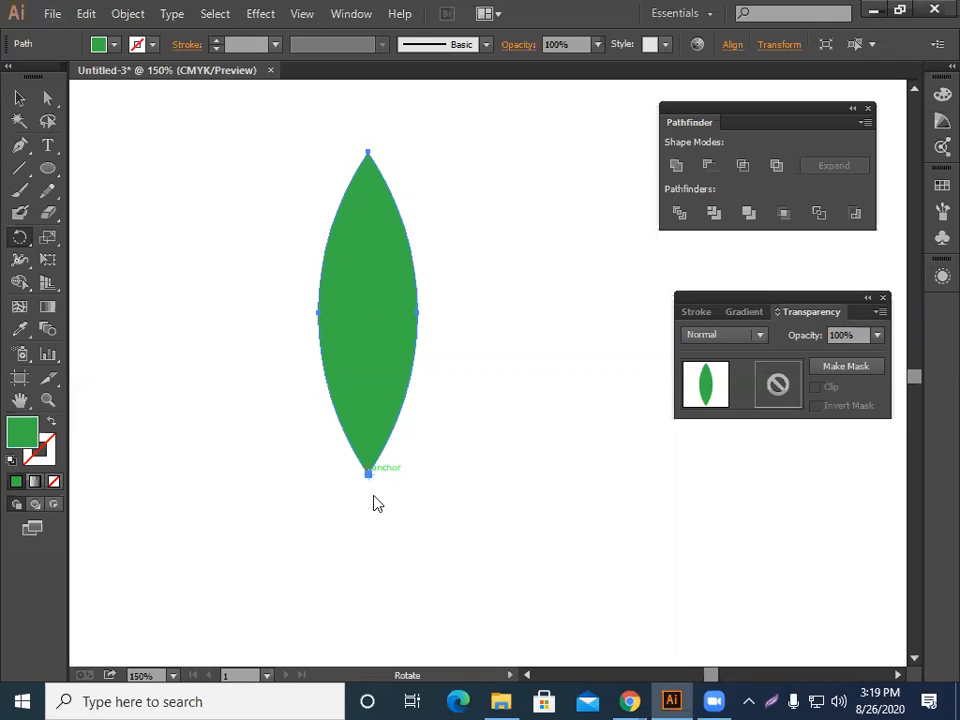
{"action": "key", "text": "Return"}
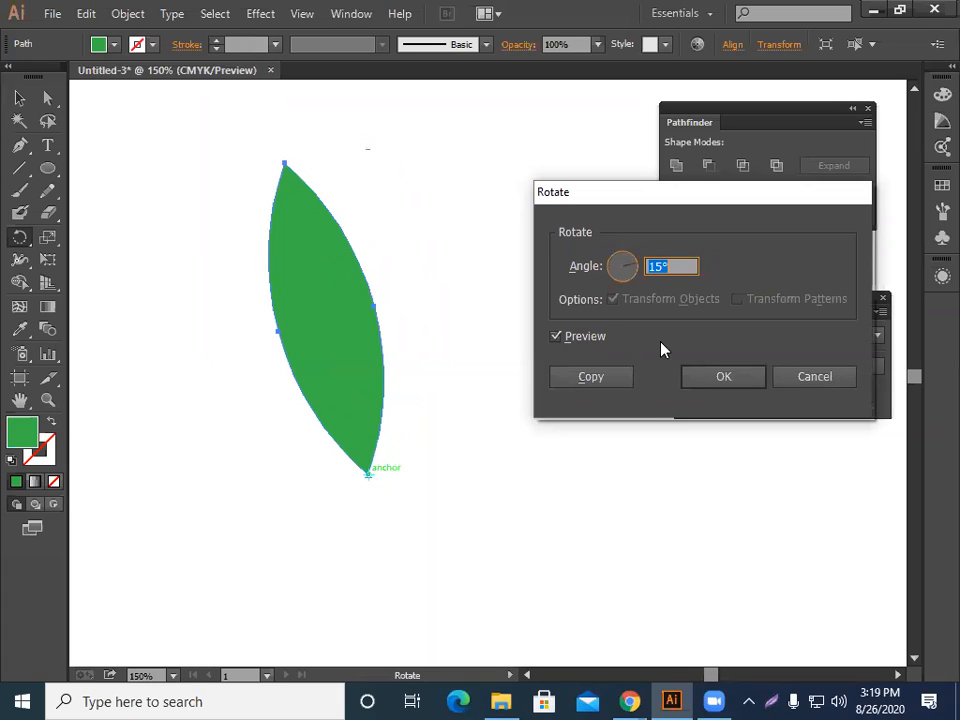
{"action": "left_click", "coordinate": [671, 265]}
{"action": "left_click", "coordinate": [552, 338]}
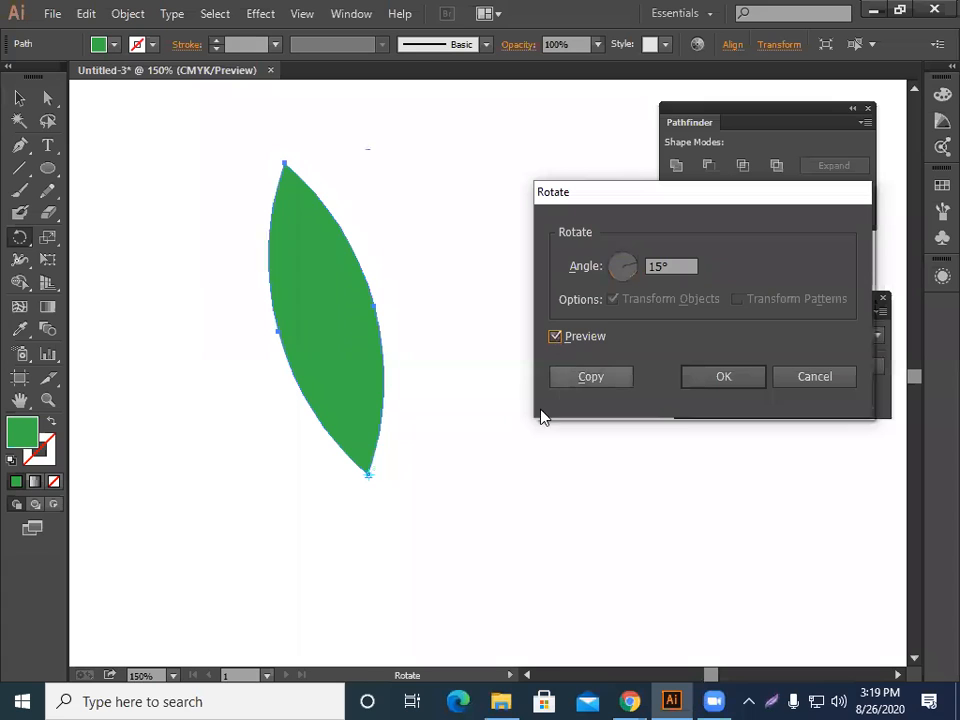
{"action": "left_click", "coordinate": [591, 376]}
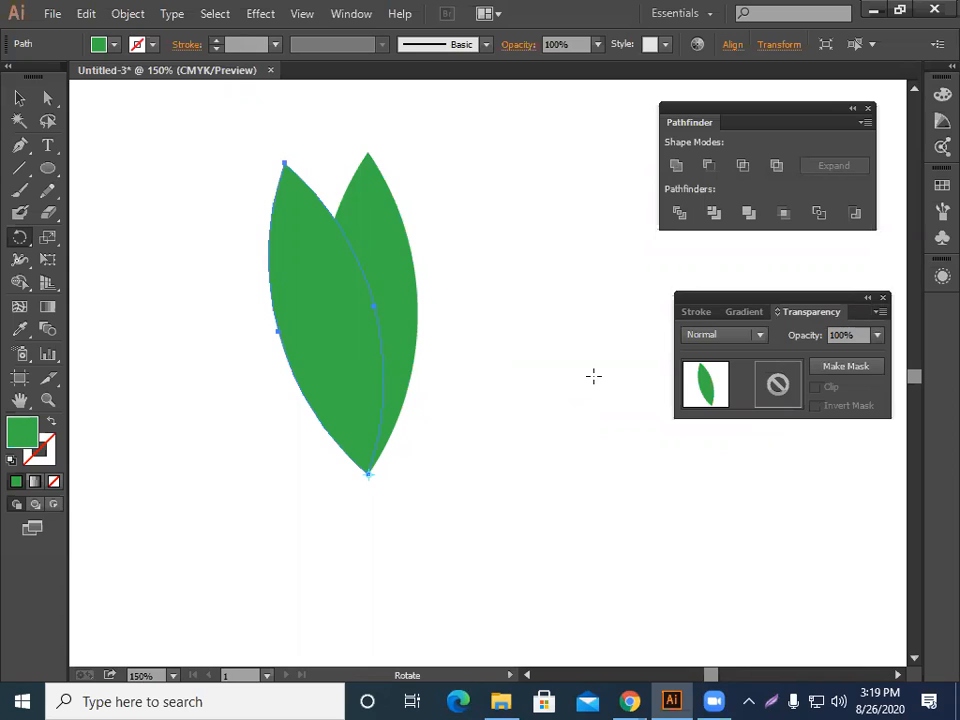
Repeat the rotated copy until the leaves form a full circular flower around the tip.
{"action": "key", "text": "v"}
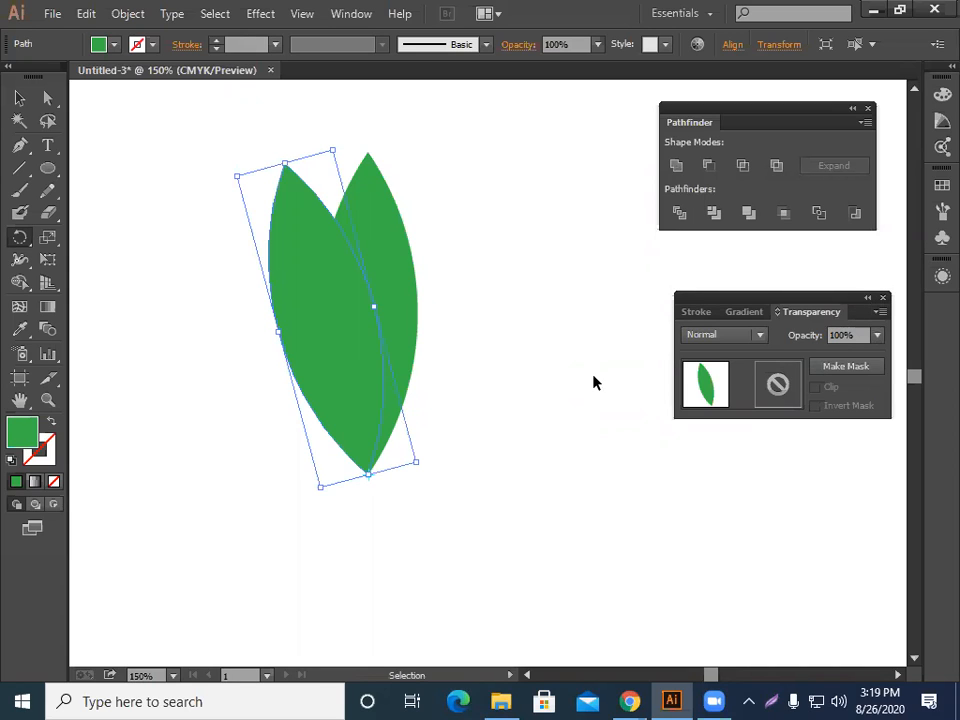
{"action": "key", "text": "ctrl+d"}
{"action": "key", "text": "ctrl+d"}
{"action": "key", "text": "ctrl+d"}
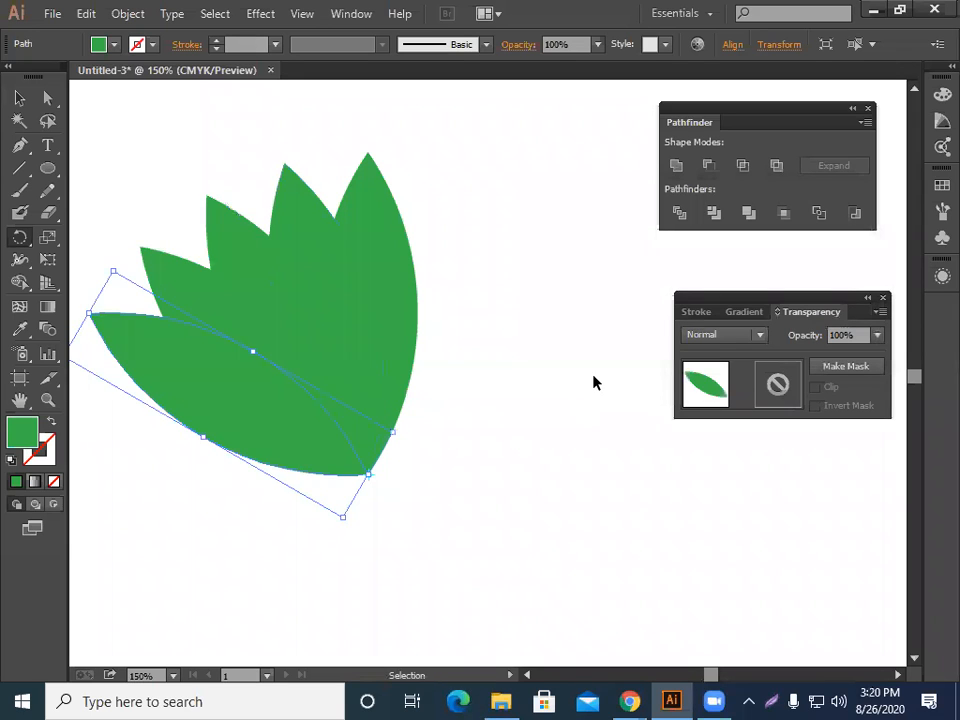
{"action": "key", "text": "ctrl+d"}
{"action": "key", "text": "ctrl+d"}
{"action": "key", "text": "ctrl+d"}
{"action": "key", "text": "ctrl+d"}
{"action": "key", "text": "ctrl+d"}
{"action": "key", "text": "ctrl+d"}
{"action": "key", "text": "ctrl+d"}
{"action": "key", "text": "ctrl+d"}
{"action": "key", "text": "ctrl+d"}
{"action": "key", "text": "ctrl+d"}
{"action": "key", "text": "ctrl+d"}
{"action": "key", "text": "ctrl+d"}
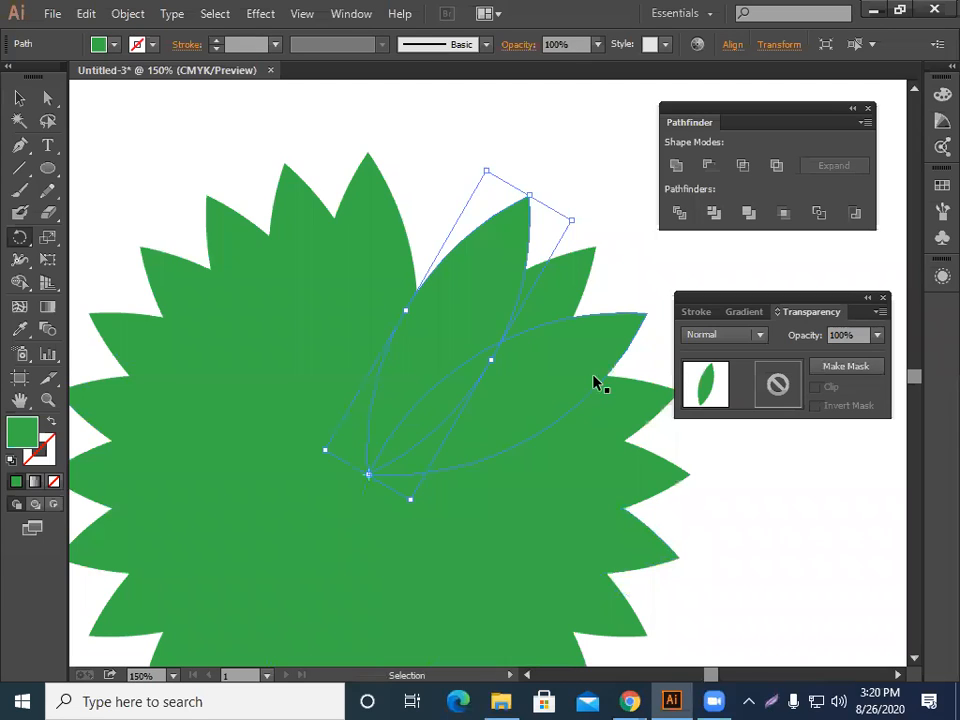
Select all the flower's leaves and set their blend mode to Screen.
{"action": "key", "text": "ctrl+minus"}
{"action": "key", "text": "ctrl+minus"}
{"action": "left_click", "coordinate": [87, 140], "text": "ctrl"}
{"action": "left_click", "coordinate": [20, 98]}
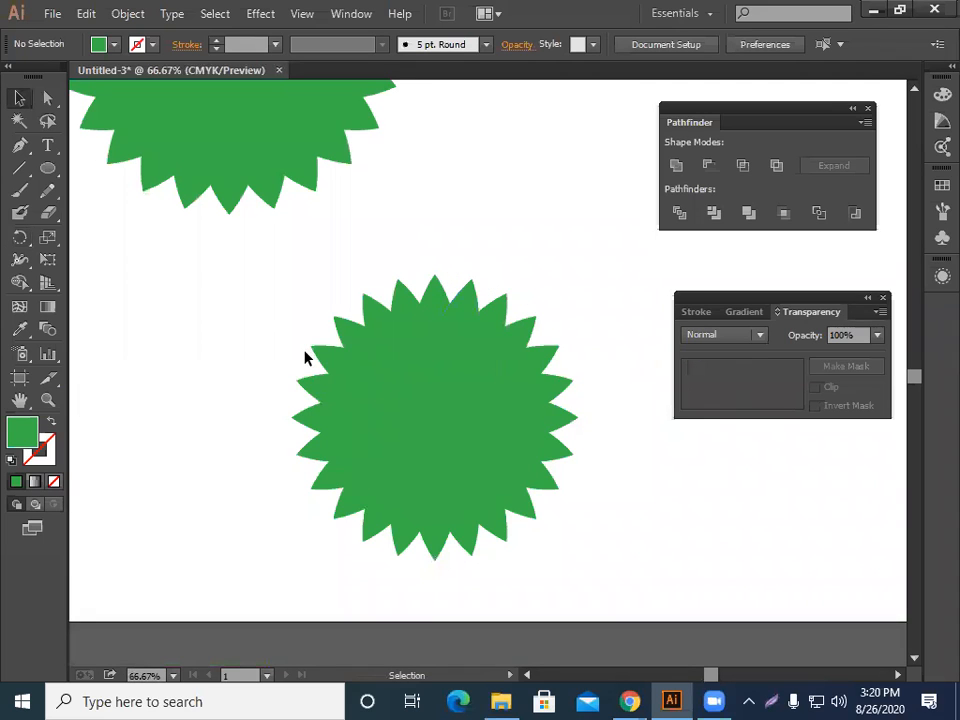
{"action": "left_click_drag", "start_coordinate": [305, 358], "coordinate": [765, 354]}
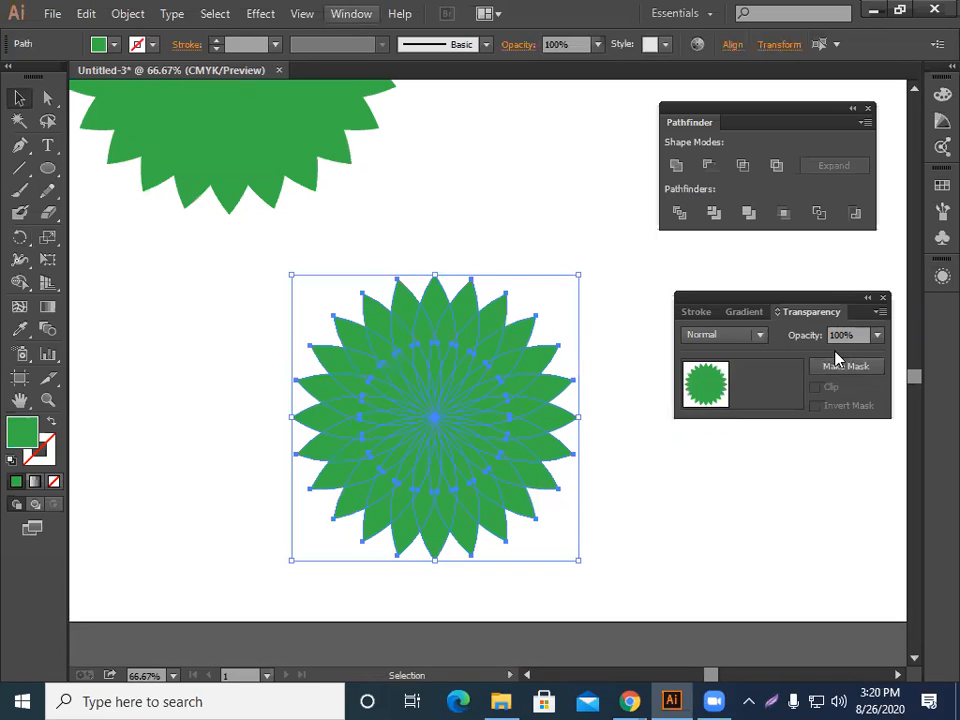
{"action": "key", "text": "alt+w"}
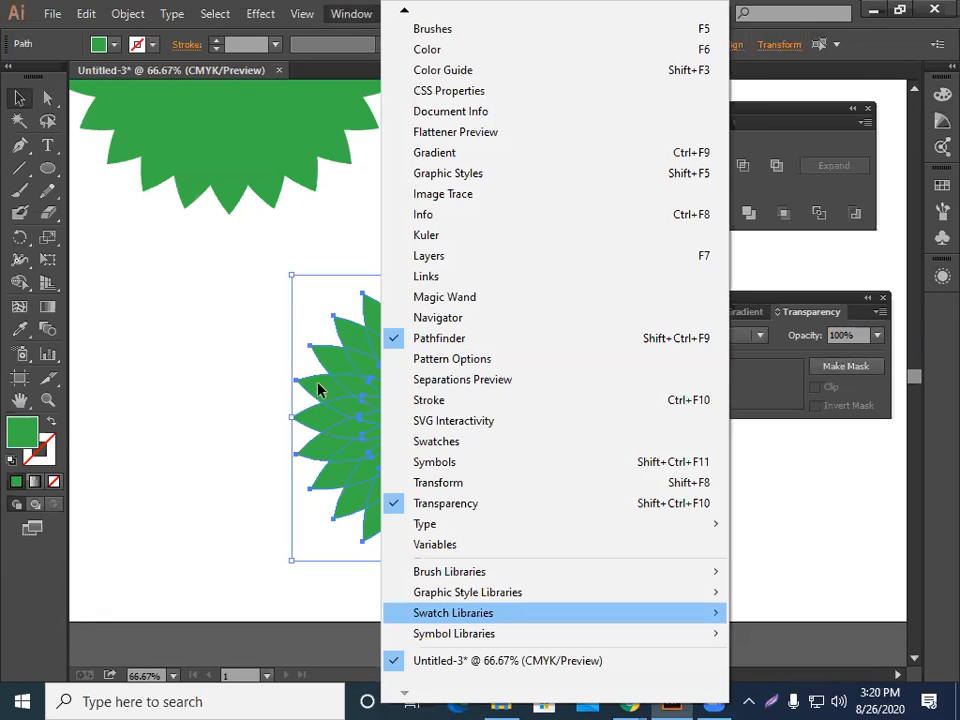
{"action": "left_click", "coordinate": [198, 380]}
{"action": "left_click", "coordinate": [198, 380]}
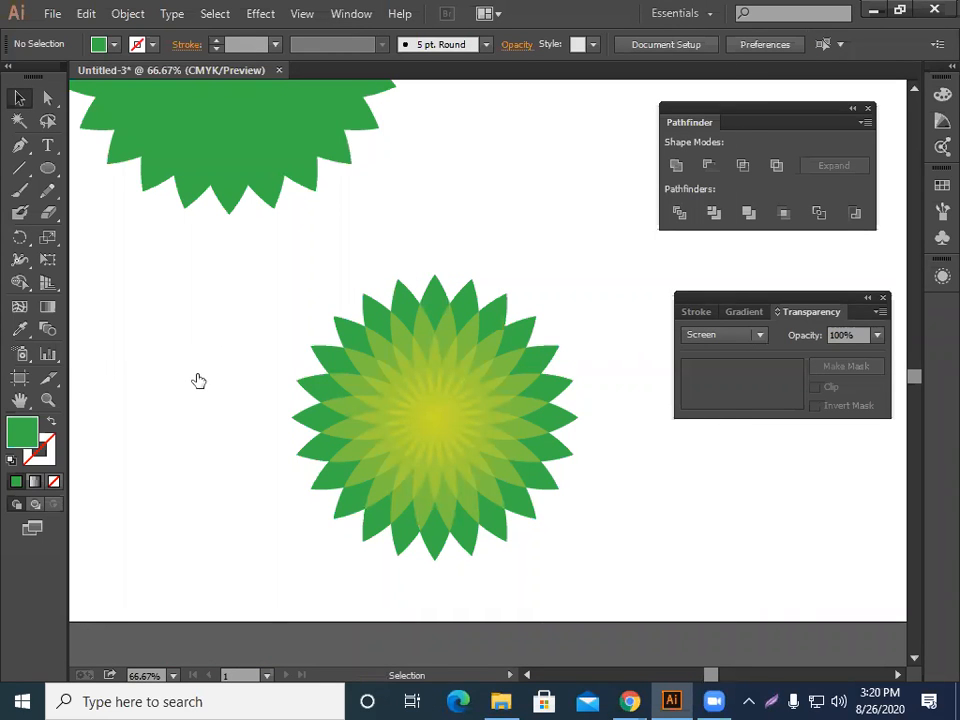
{"action": "key", "text": "a"}
{"action": "key", "text": "ctrl+minus"}
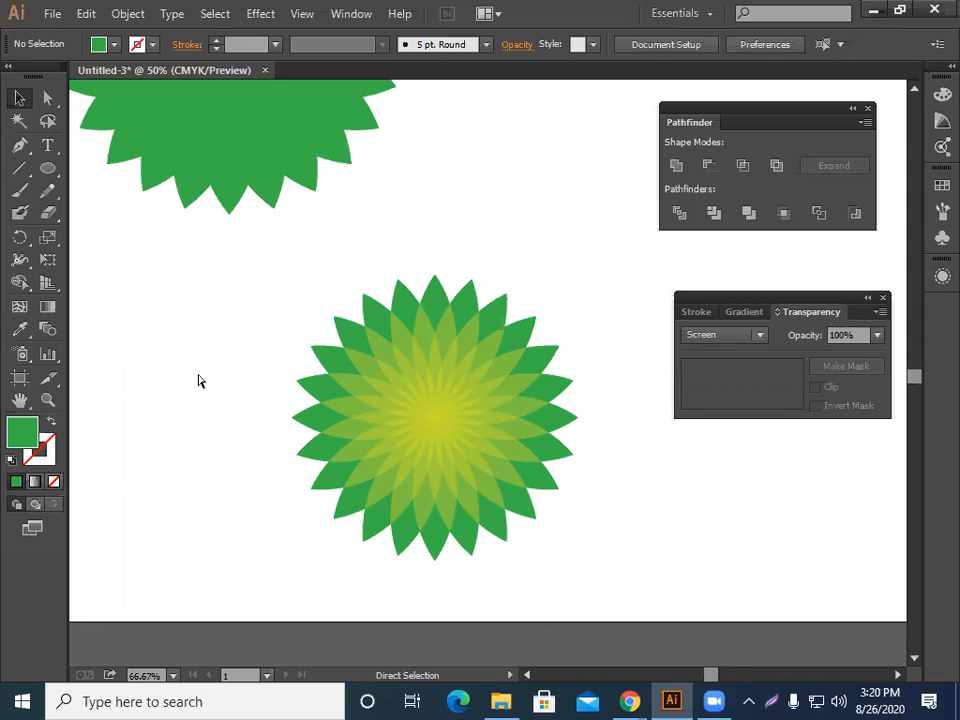
{"action": "key", "text": "ctrl+plus"}
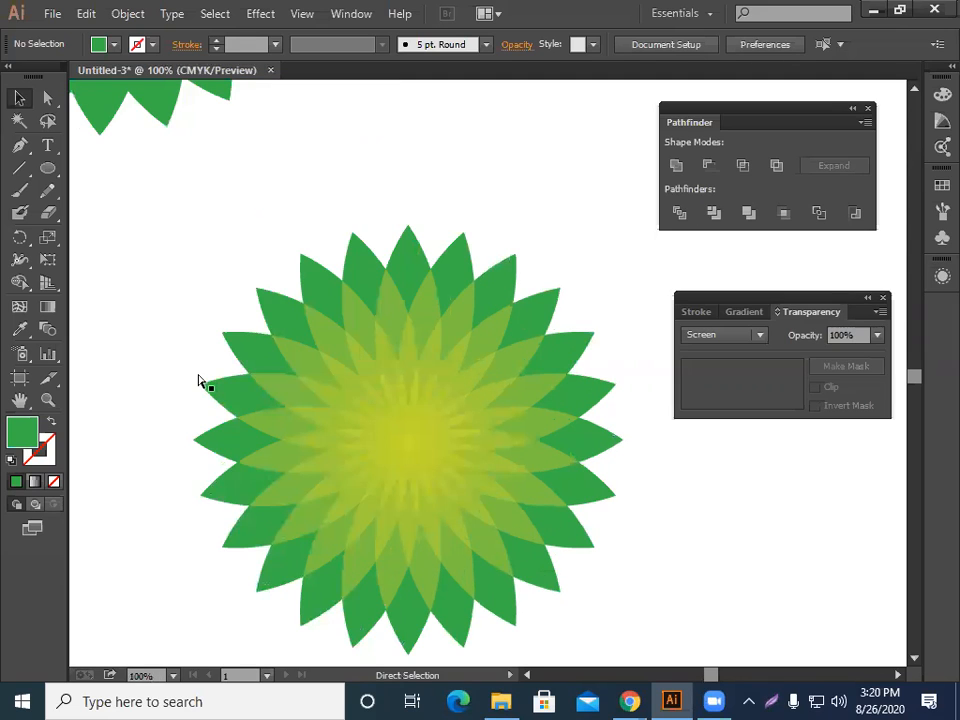
{"action": "key", "text": "v"}
{"action": "scroll", "coordinate": [595, 372], "scroll_direction": "down", "scroll_amount": 3}
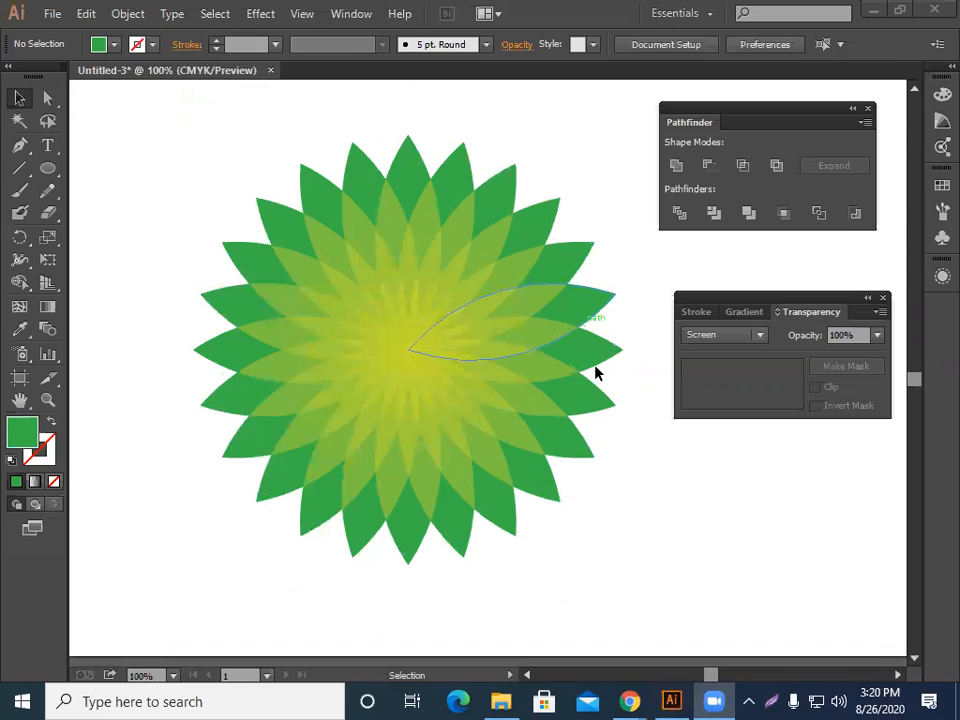
{"action": "scroll", "coordinate": [594, 420], "scroll_direction": "up", "scroll_amount": 1}
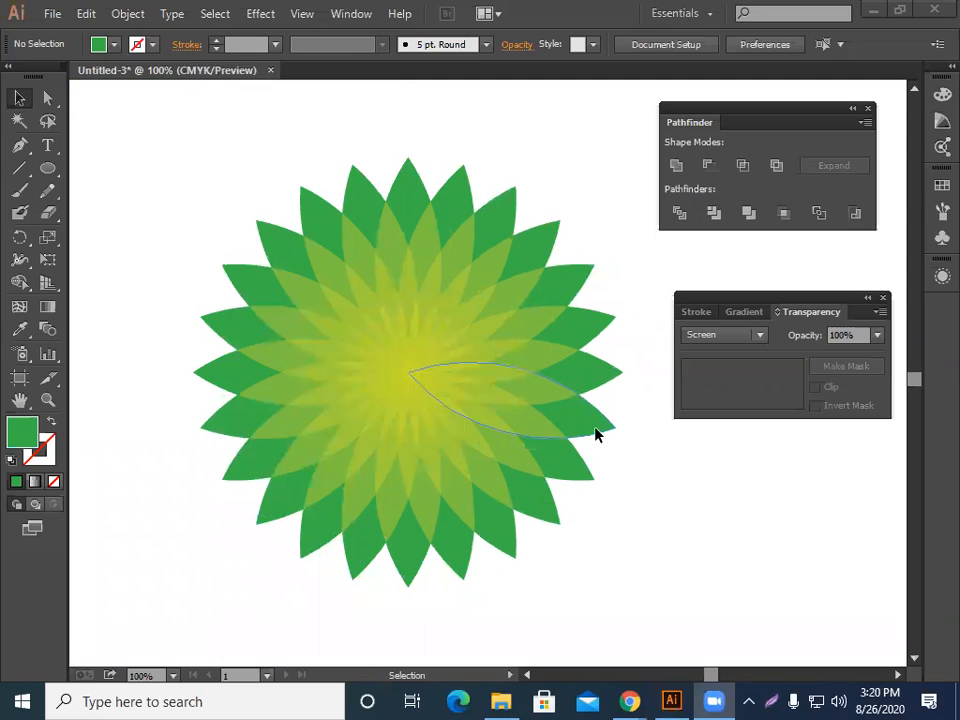
{"action": "scroll", "coordinate": [646, 434], "scroll_direction": "down", "scroll_amount": 1}
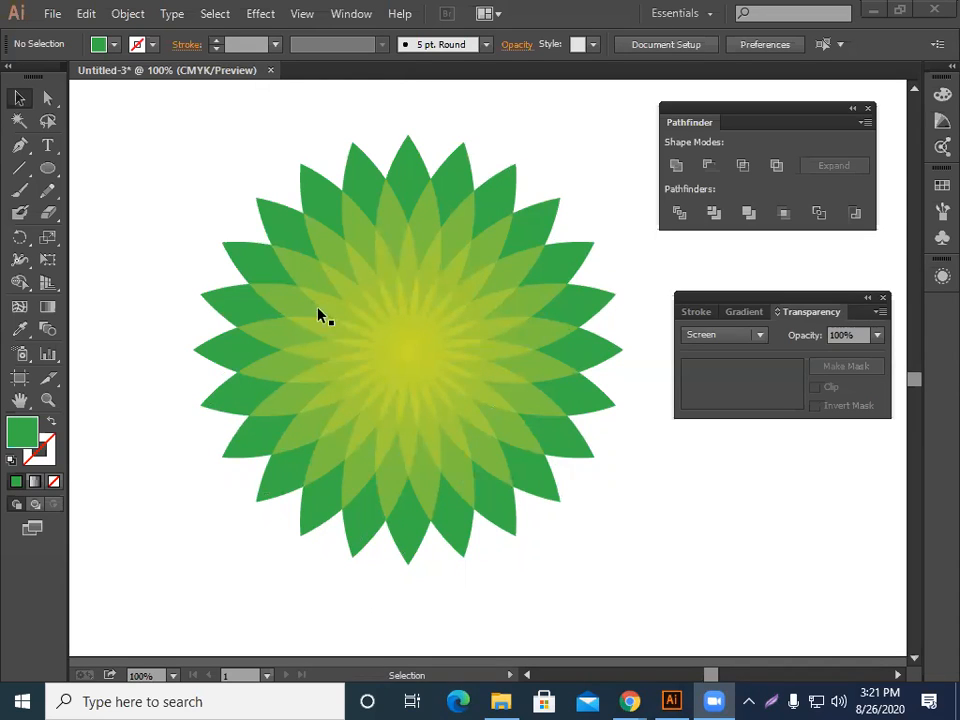
Select the flower and review its blend mode options.
{"action": "left_click_drag", "start_coordinate": [166, 131], "coordinate": [490, 460]}
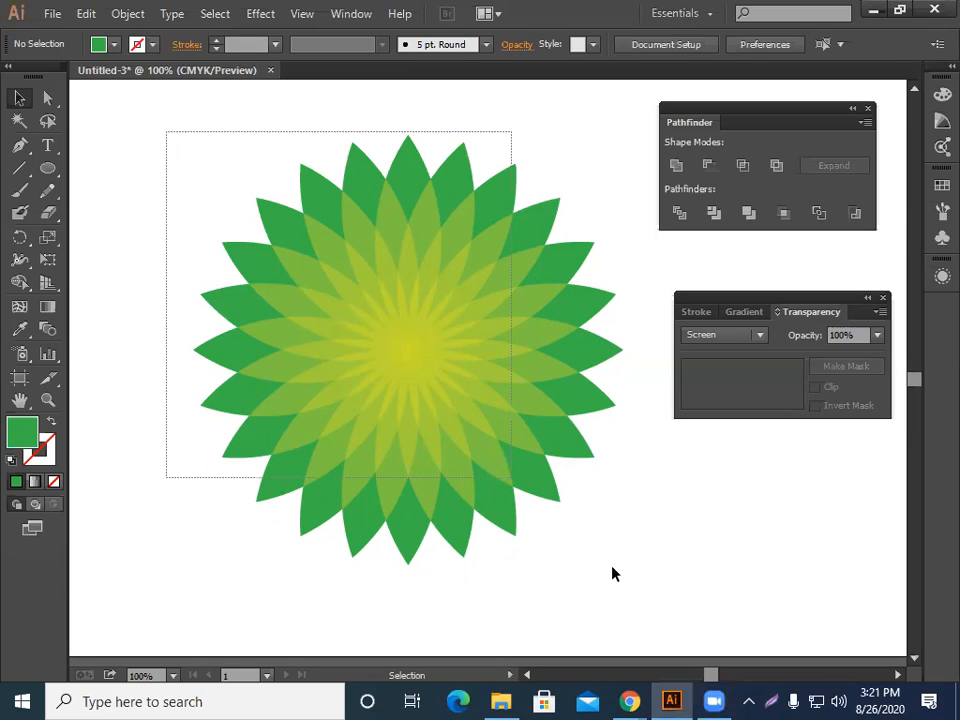
{"action": "left_click_drag", "start_coordinate": [613, 574], "coordinate": [612, 570]}
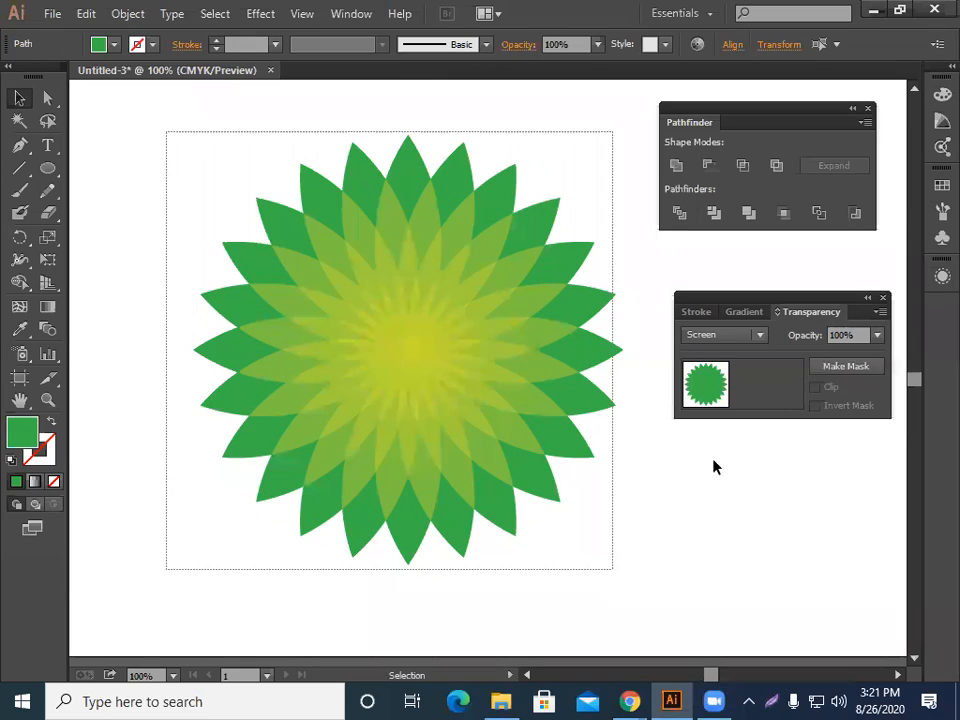
{"action": "left_click", "coordinate": [760, 335]}
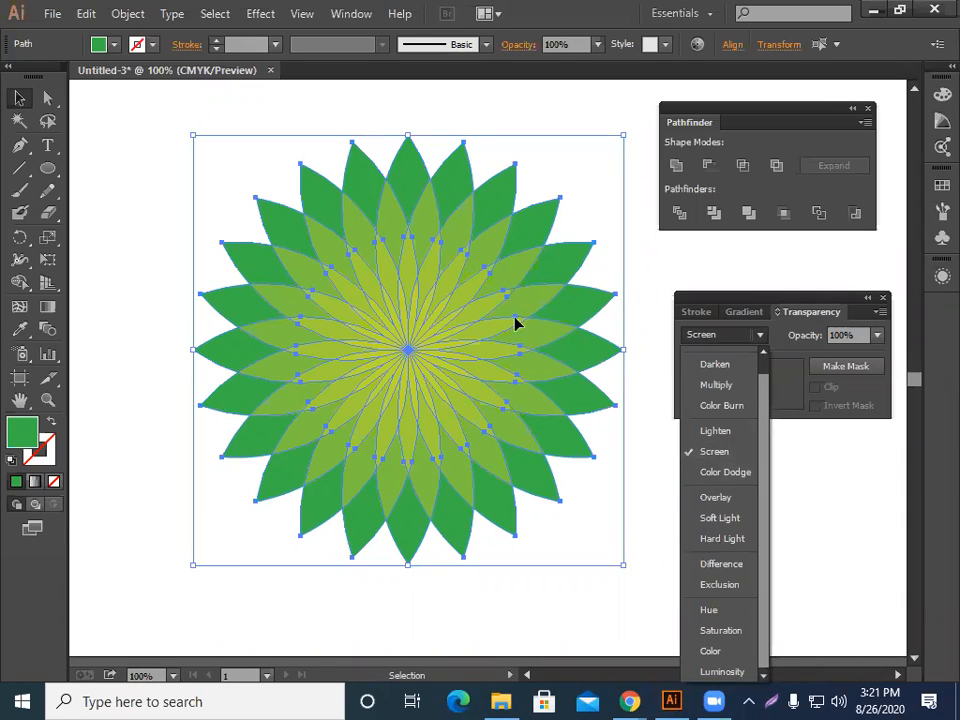
{"action": "left_click", "coordinate": [134, 198]}
{"action": "left_click", "coordinate": [172, 235]}
{"action": "left_click_drag", "start_coordinate": [180, 181], "coordinate": [545, 483]}
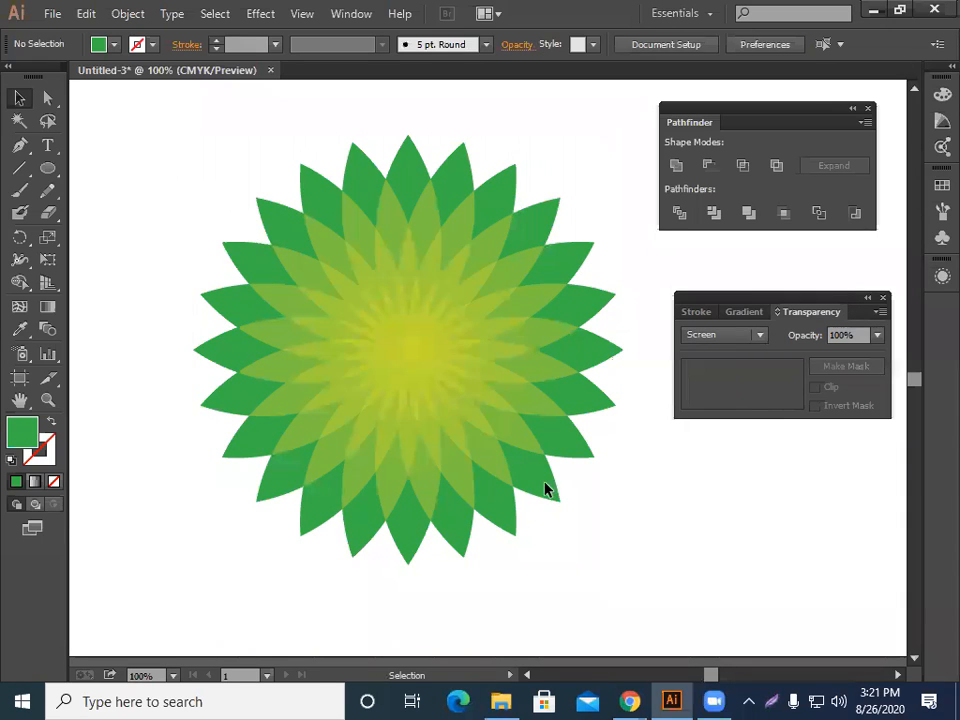
{"action": "left_click_drag", "start_coordinate": [166, 477], "coordinate": [165, 476]}
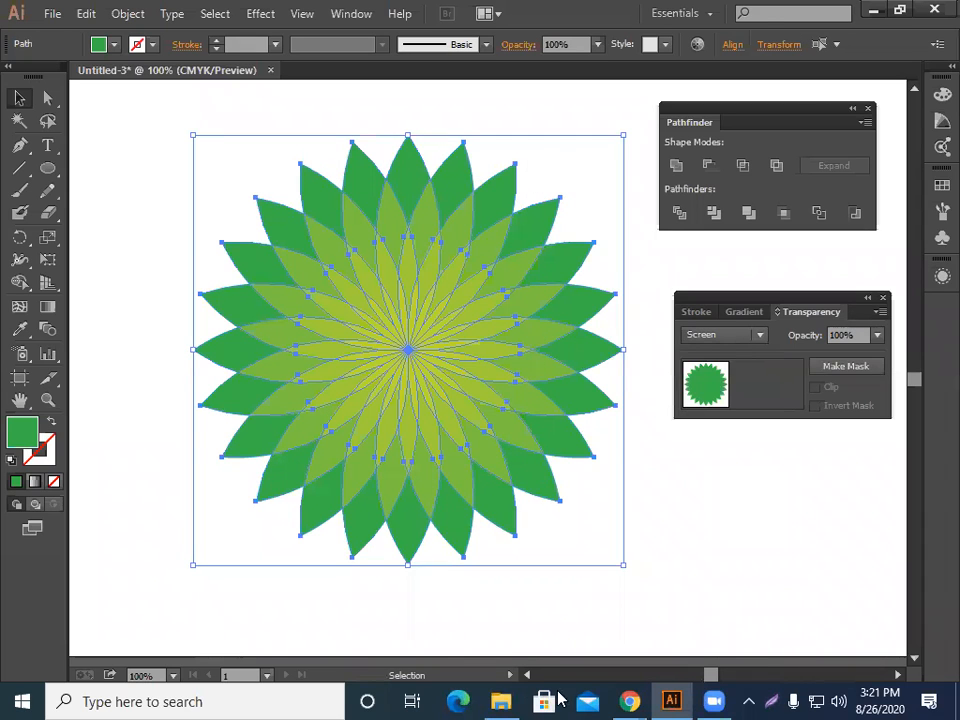
{"action": "key", "text": "ctrl+shift+a"}
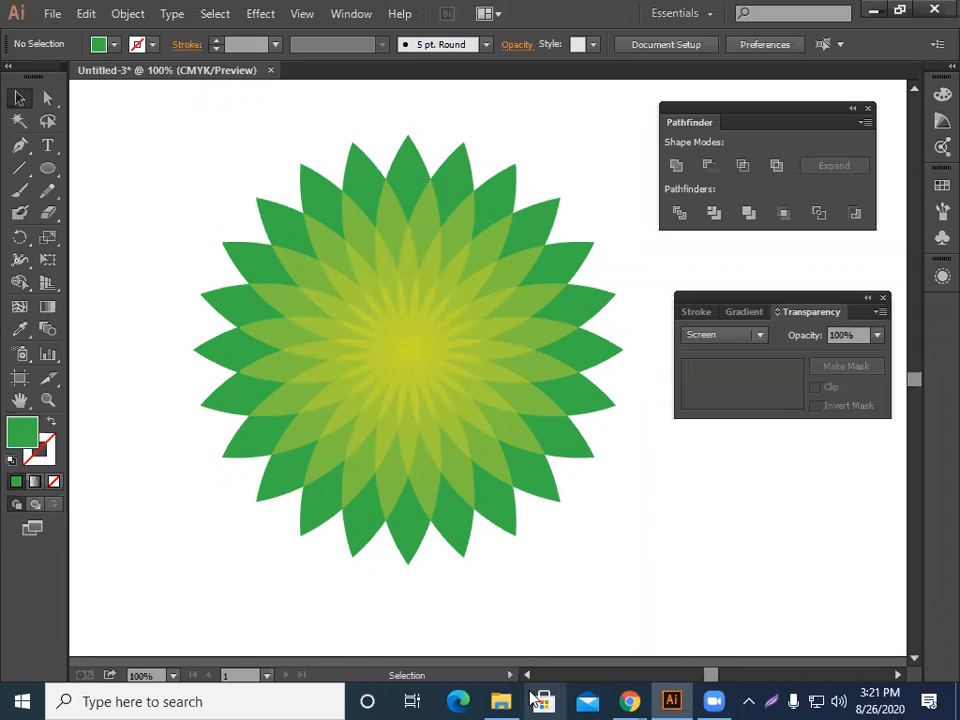
{"action": "left_click_drag", "start_coordinate": [182, 183], "coordinate": [583, 478]}
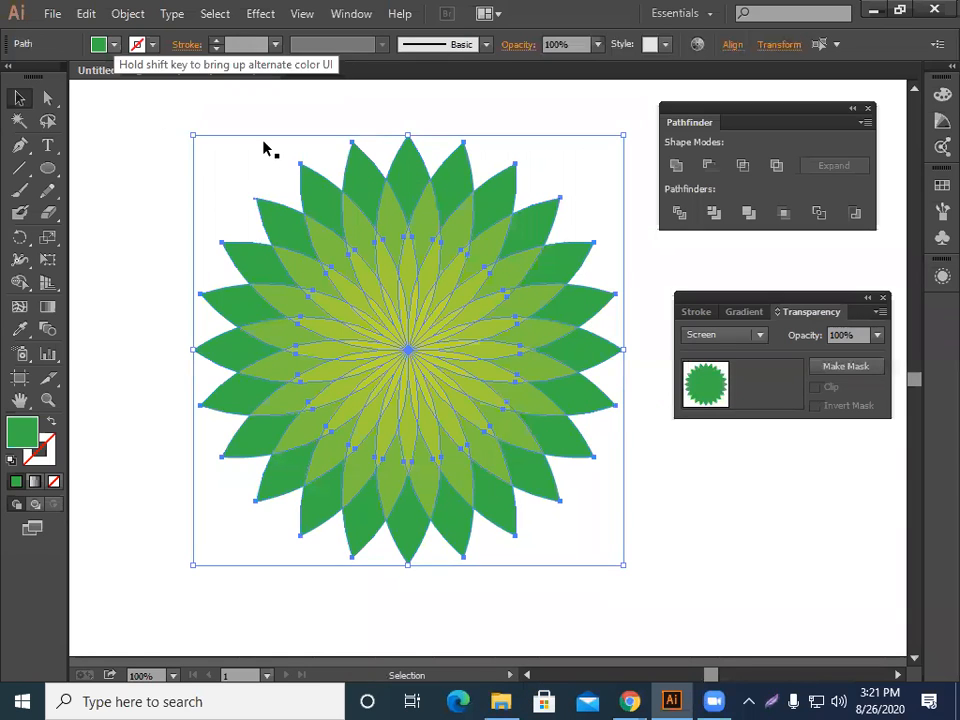
{"action": "key", "text": "ctrl+shift+a"}
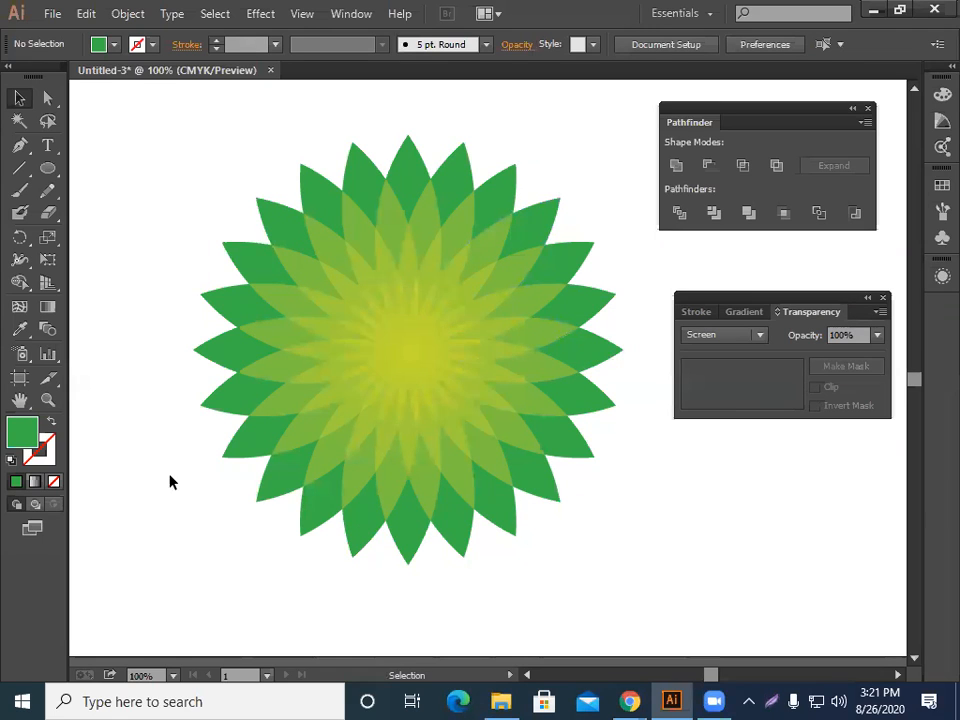
Select the whole flower and scale it down to about half its size.
{"action": "key", "text": "ctrl+a"}
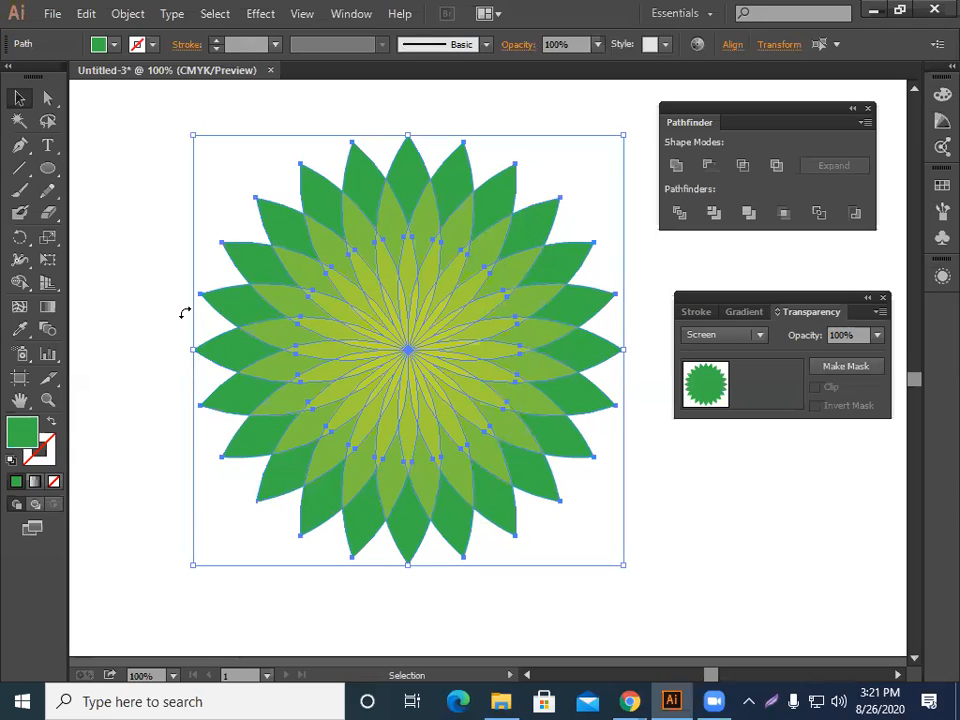
{"action": "left_click_drag", "start_coordinate": [193, 135], "coordinate": [293, 279]}
{"action": "left_click", "coordinate": [293, 279]}
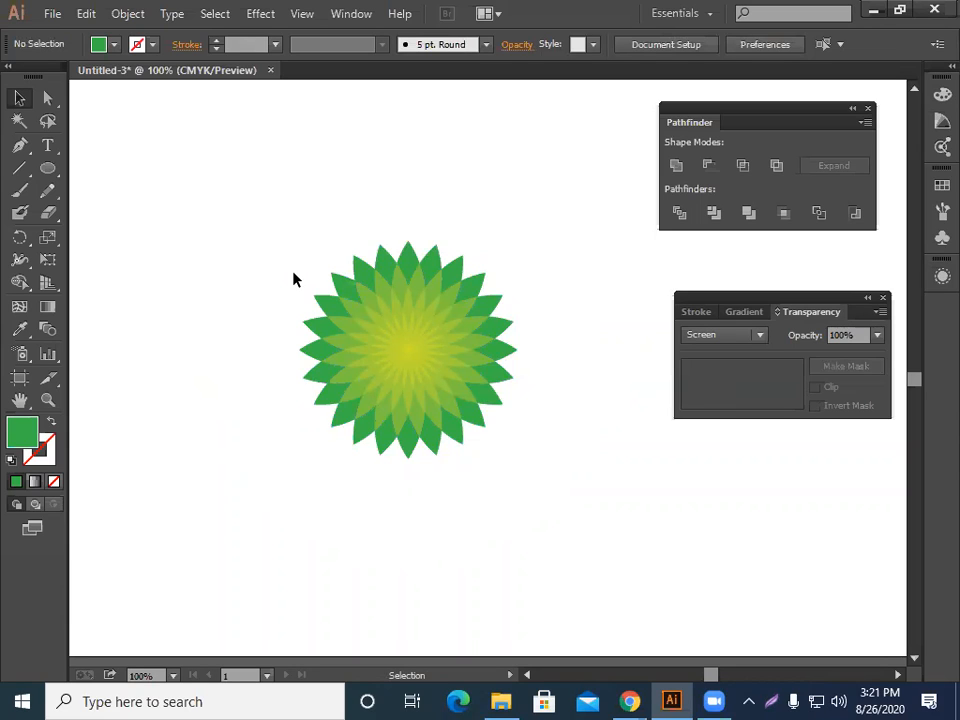
Move the smaller flower up toward the top of the canvas.
{"action": "scroll", "coordinate": [259, 304], "scroll_direction": "up", "scroll_amount": 3}
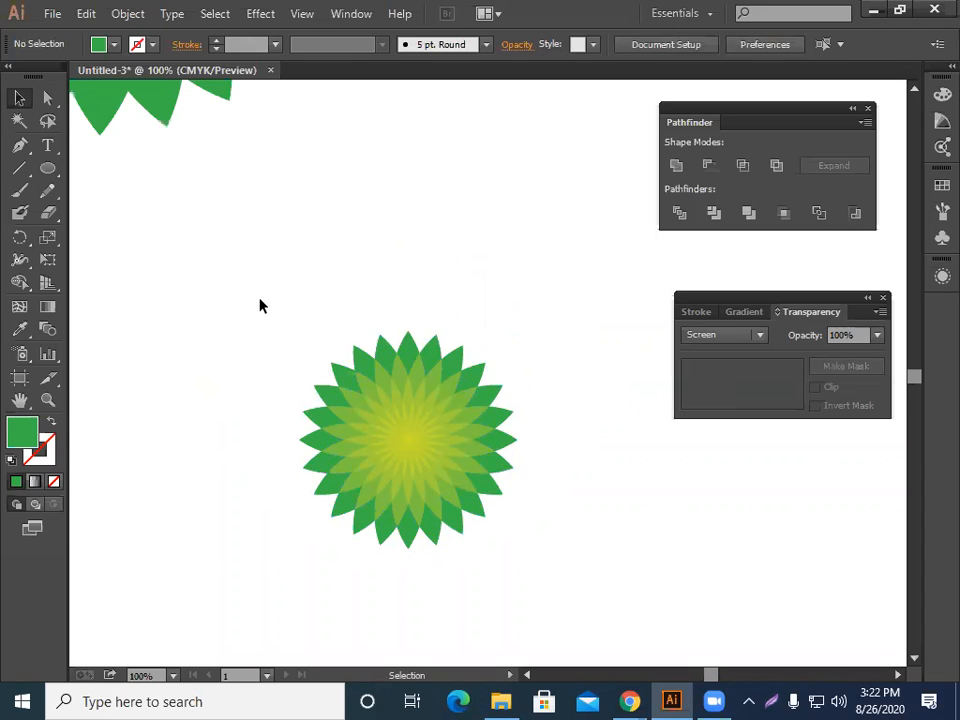
{"action": "left_click_drag", "start_coordinate": [498, 534], "coordinate": [508, 544]}
{"action": "left_click_drag", "start_coordinate": [348, 376], "coordinate": [418, 31]}
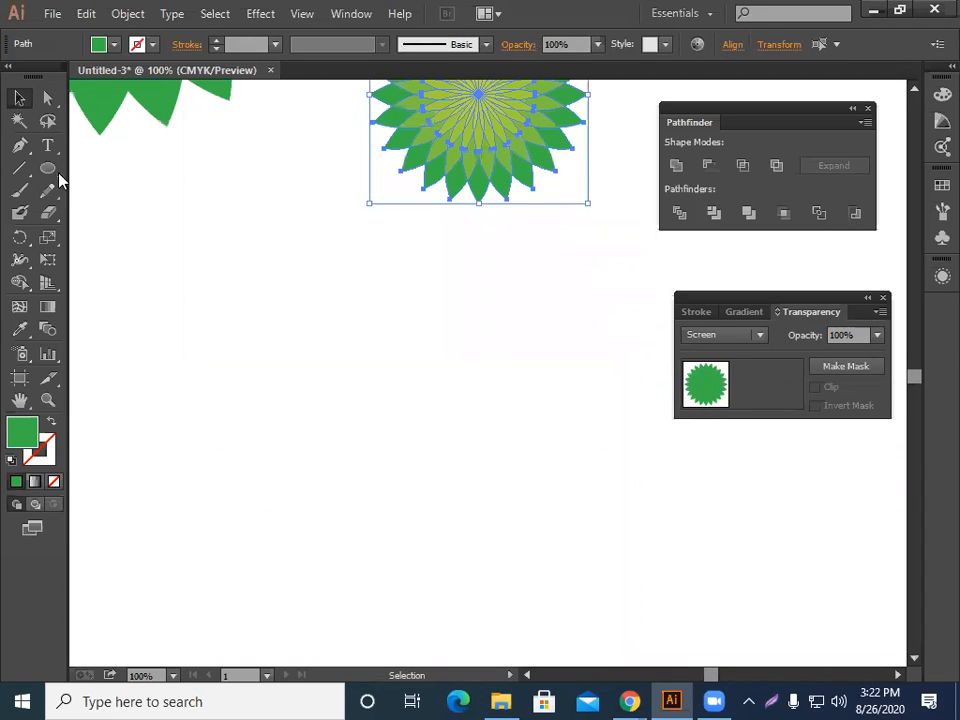
Draw a circle below the small flower and place an overlapping copy of it to the right.
{"action": "left_click", "coordinate": [49, 169]}
{"action": "left_click", "coordinate": [265, 344], "text": "ctrl"}
{"action": "left_click_drag", "start_coordinate": [316, 370], "coordinate": [366, 480]}
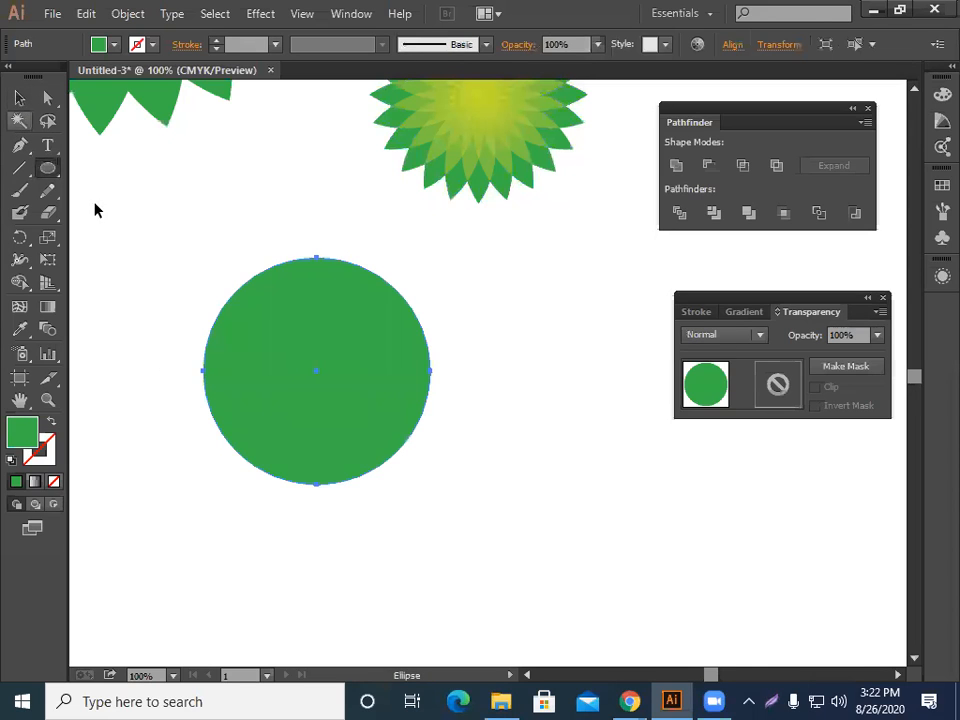
{"action": "key", "text": "ctrl+shift+a"}
{"action": "left_click_drag", "start_coordinate": [335, 413], "coordinate": [195, 343]}
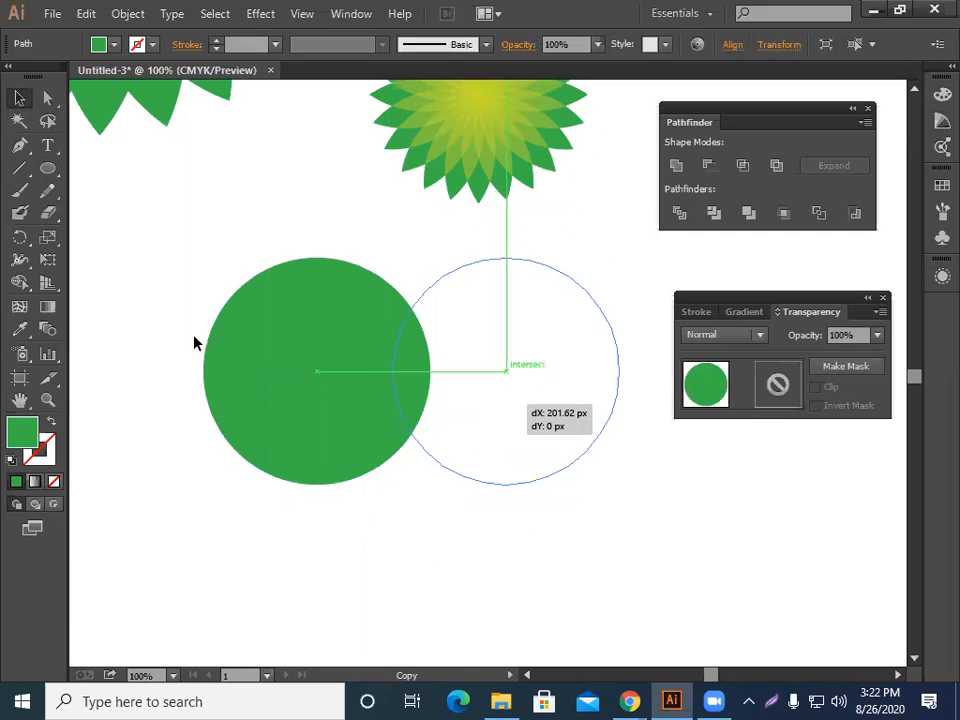
Select both circles and intersect them with Pathfinder into a leaf shape.
{"action": "left_click_drag", "start_coordinate": [182, 234], "coordinate": [566, 521]}
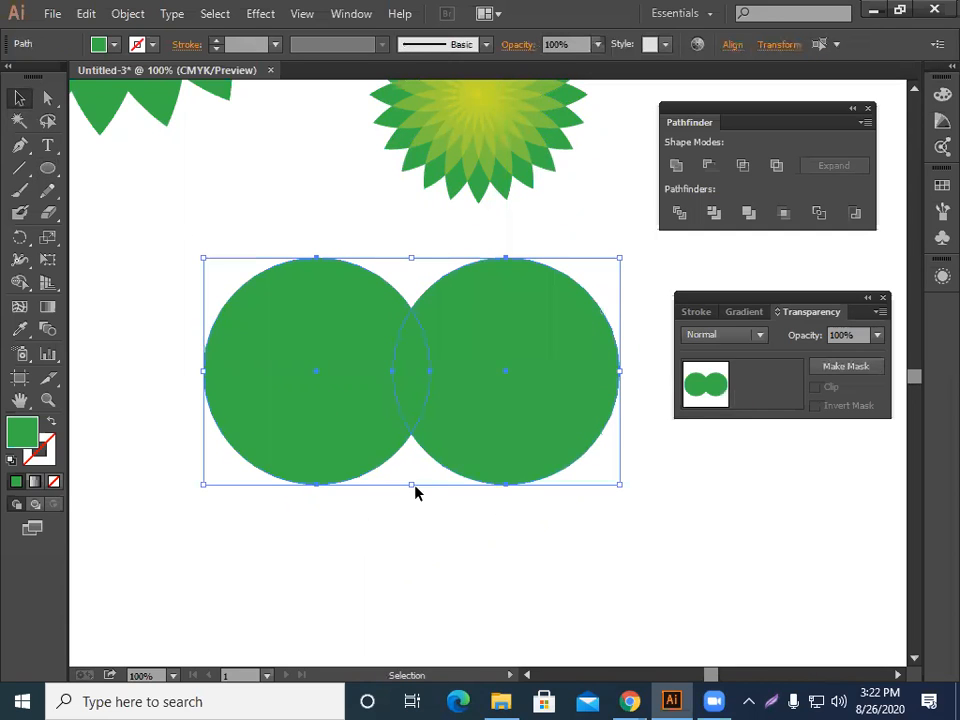
{"action": "left_click", "coordinate": [742, 166]}
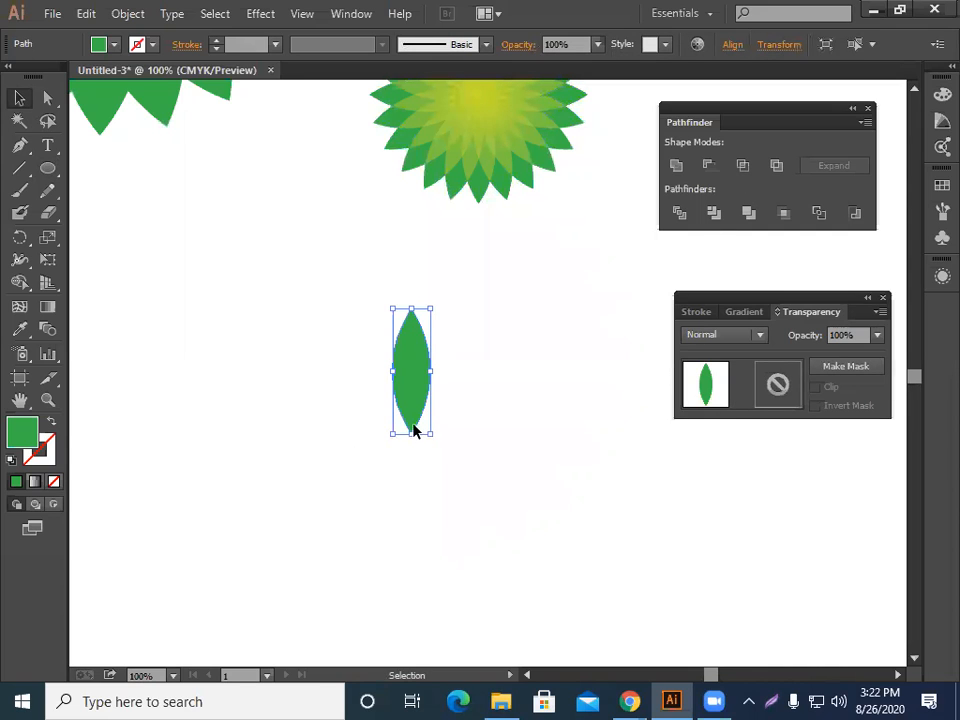
{"action": "left_click", "coordinate": [341, 475]}
{"action": "key", "text": "ctrl+z"}
Rotate a copy of the new leaf 15° around its bottom tip with the Rotate tool.
{"action": "key", "text": "ctrl+plus"}
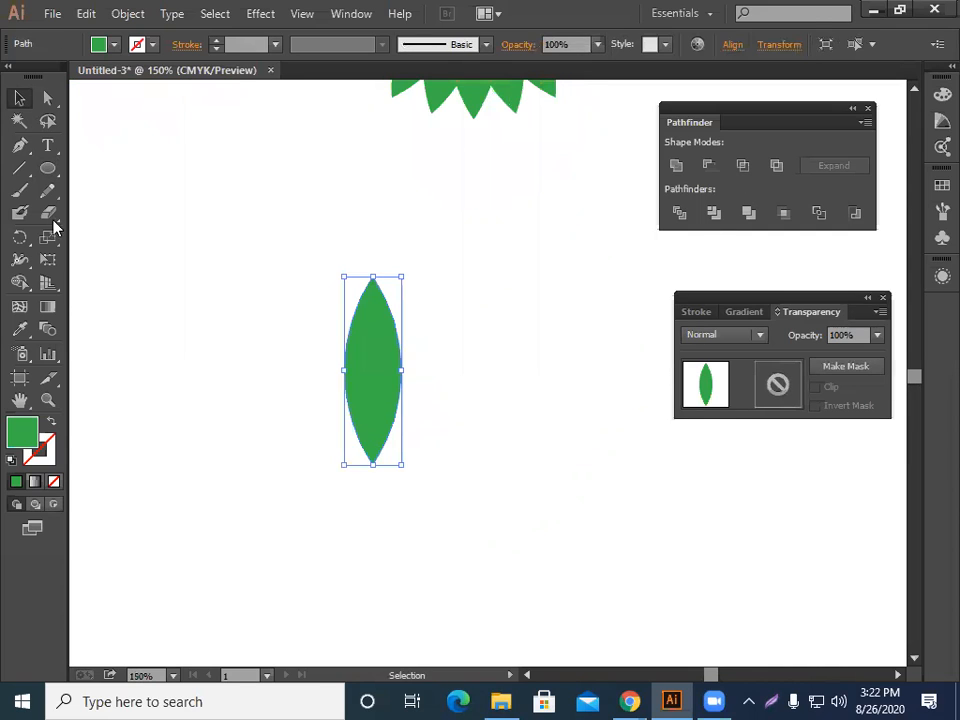
{"action": "scroll", "coordinate": [20, 241], "scroll_direction": "down", "scroll_amount": 1}
{"action": "left_click", "coordinate": [20, 240]}
{"action": "key", "text": "r"}
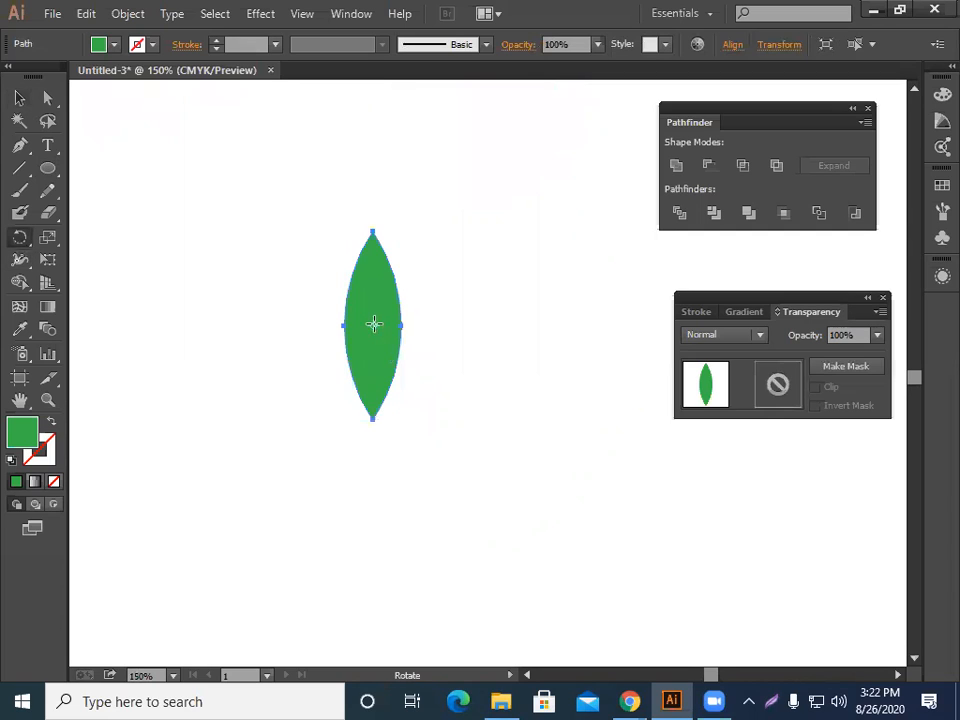
{"action": "left_click", "coordinate": [372, 418]}
{"action": "left_click", "coordinate": [373, 421], "text": "alt"}
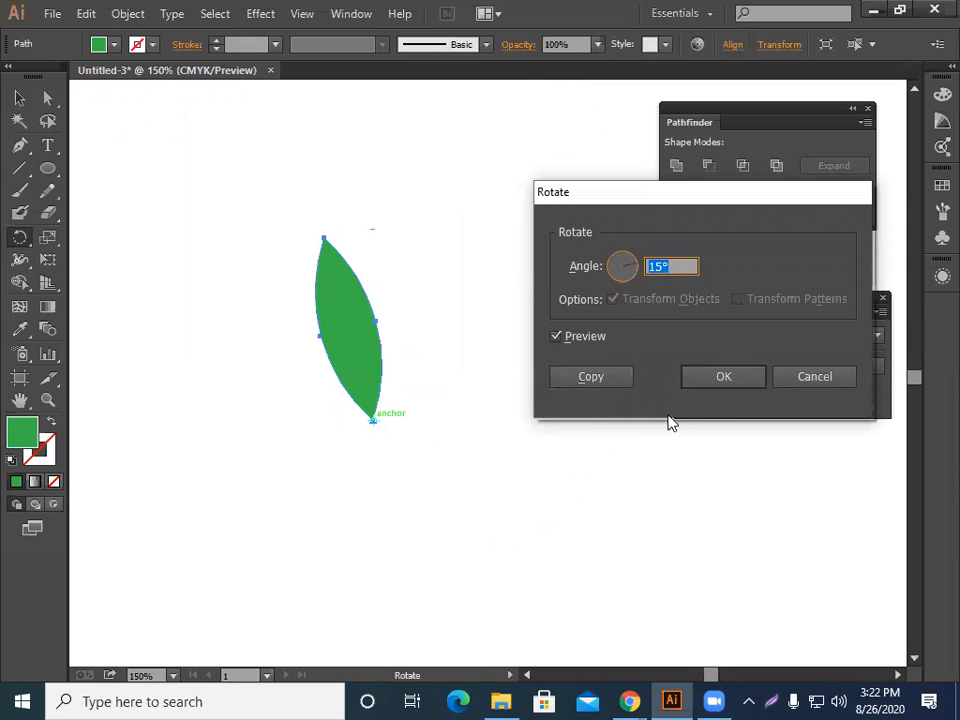
{"action": "left_click", "coordinate": [597, 376]}
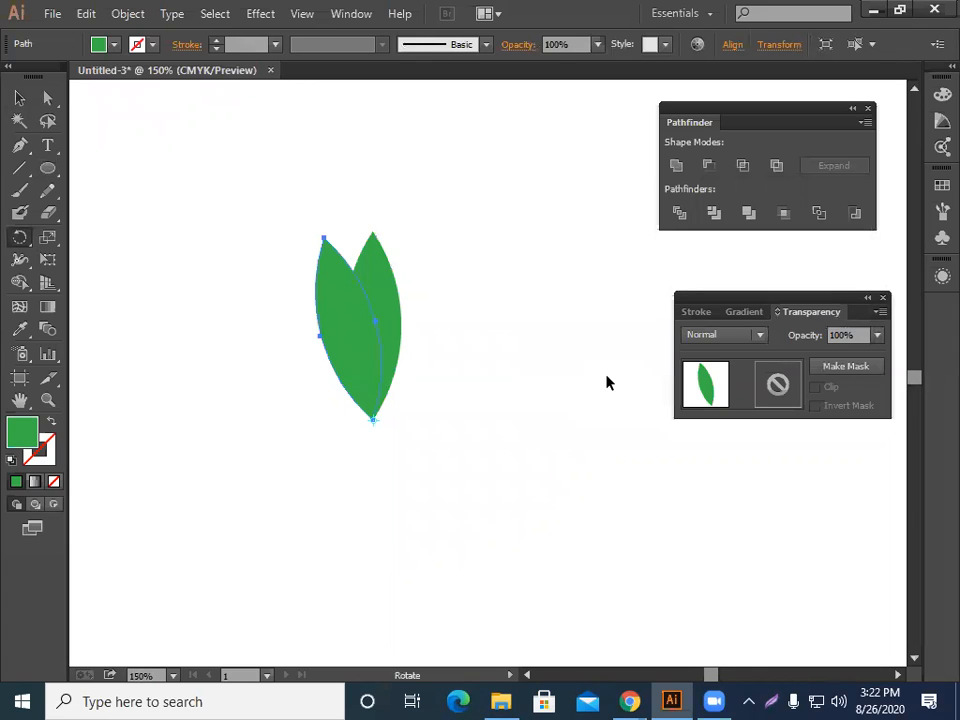
Repeat the rotate-copy transform until the leaves form a full ring around the bottom point.
{"action": "key", "text": "v"}
{"action": "key", "text": "ctrl+d"}
{"action": "key", "text": "ctrl+d"}
{"action": "key", "text": "ctrl+d"}
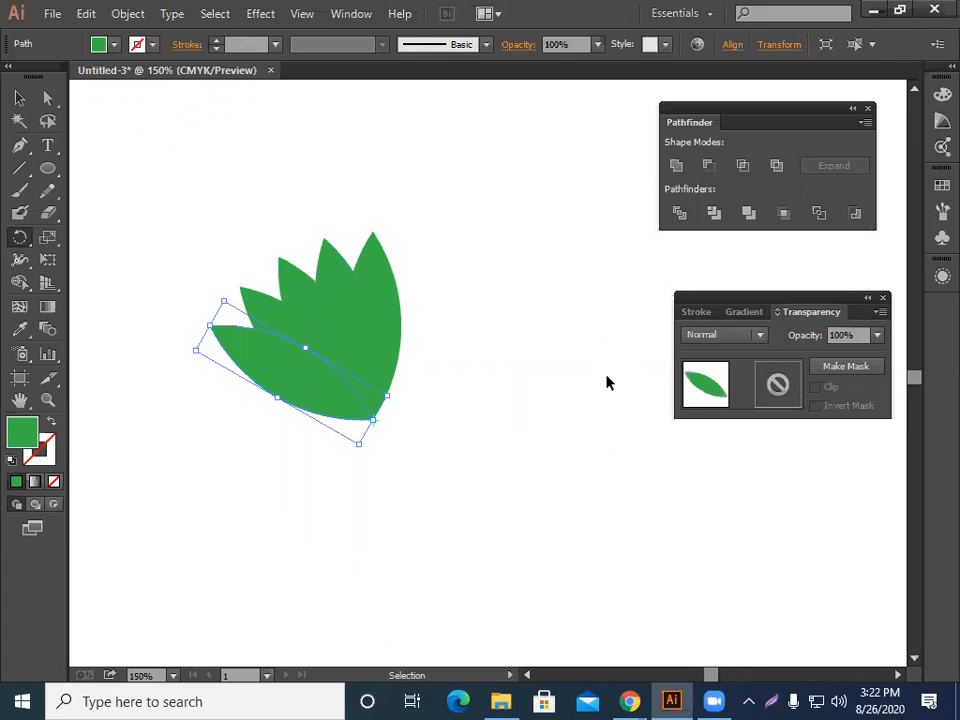
{"action": "key", "text": "ctrl+d"}
{"action": "key", "text": "ctrl+d"}
{"action": "key", "text": "ctrl+d"}
{"action": "key", "text": "ctrl+d"}
{"action": "key", "text": "ctrl+d"}
{"action": "key", "text": "ctrl+d"}
{"action": "key", "text": "ctrl+d"}
{"action": "key", "text": "ctrl+d"}
{"action": "key", "text": "ctrl+d"}
{"action": "key", "text": "ctrl+d"}
{"action": "key", "text": "ctrl+d"}
{"action": "key", "text": "ctrl+d"}
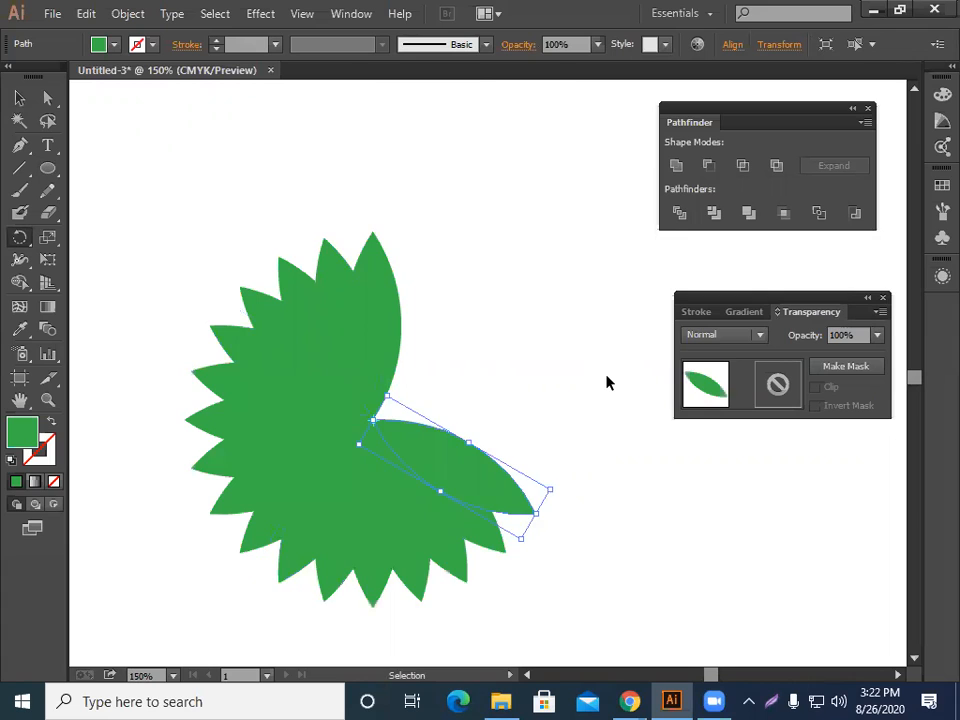
{"action": "key", "text": "ctrl+d"}
{"action": "key", "text": "ctrl+d"}
{"action": "key", "text": "ctrl+d"}
{"action": "key", "text": "ctrl+d"}
{"action": "key", "text": "ctrl+d"}
{"action": "key", "text": "ctrl+d"}
{"action": "key", "text": "ctrl+d"}
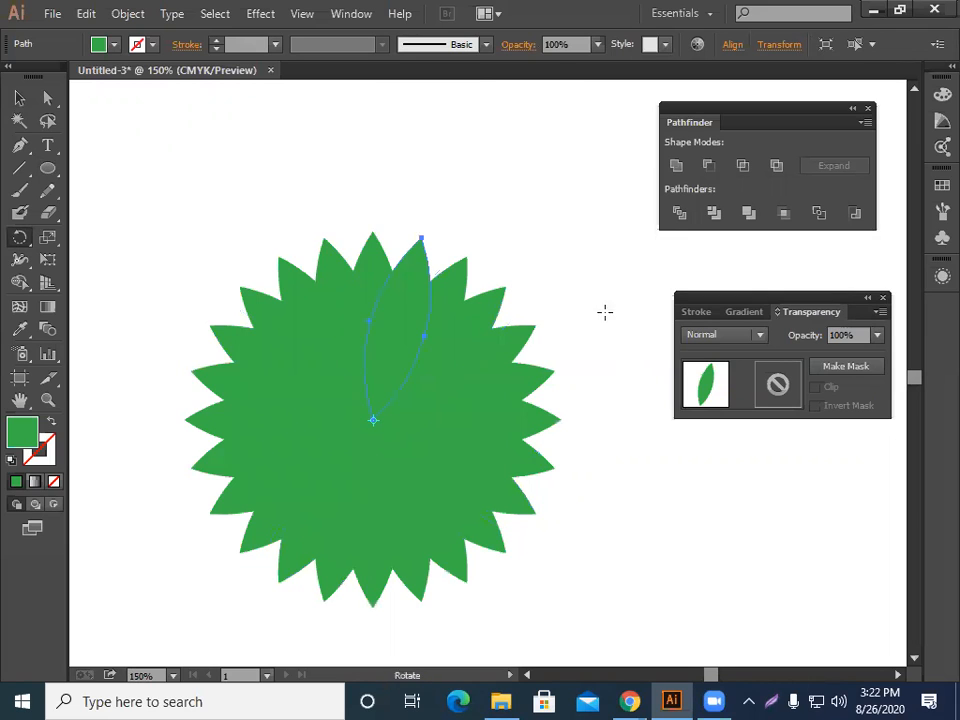
Select all the leaves of the new flower and set their blending mode to Screen.
{"action": "key", "text": "v"}
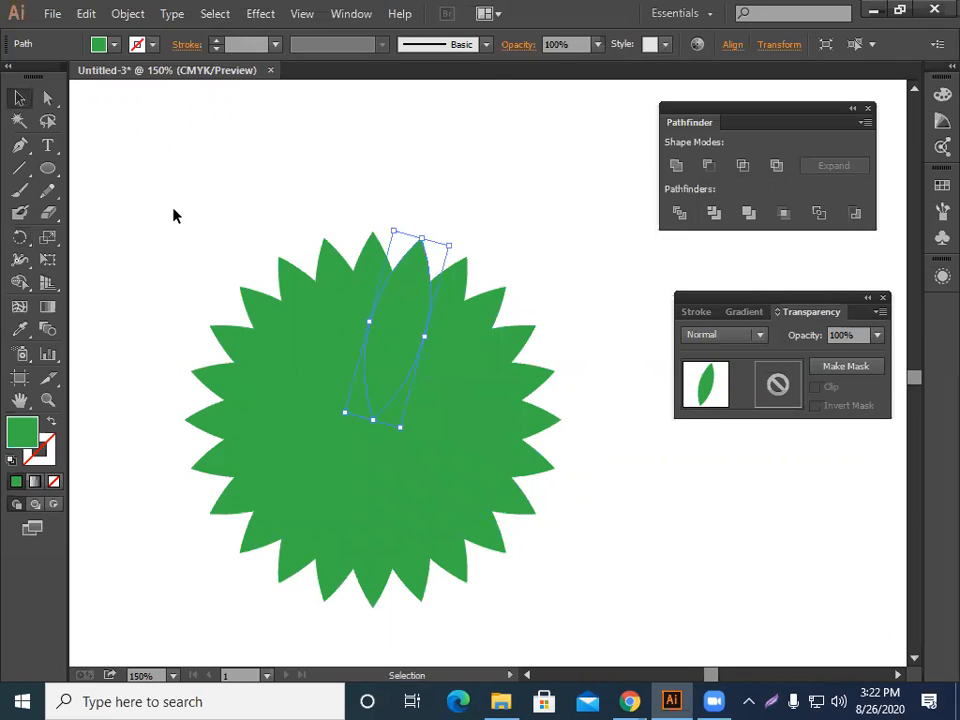
{"action": "left_click", "coordinate": [560, 623]}
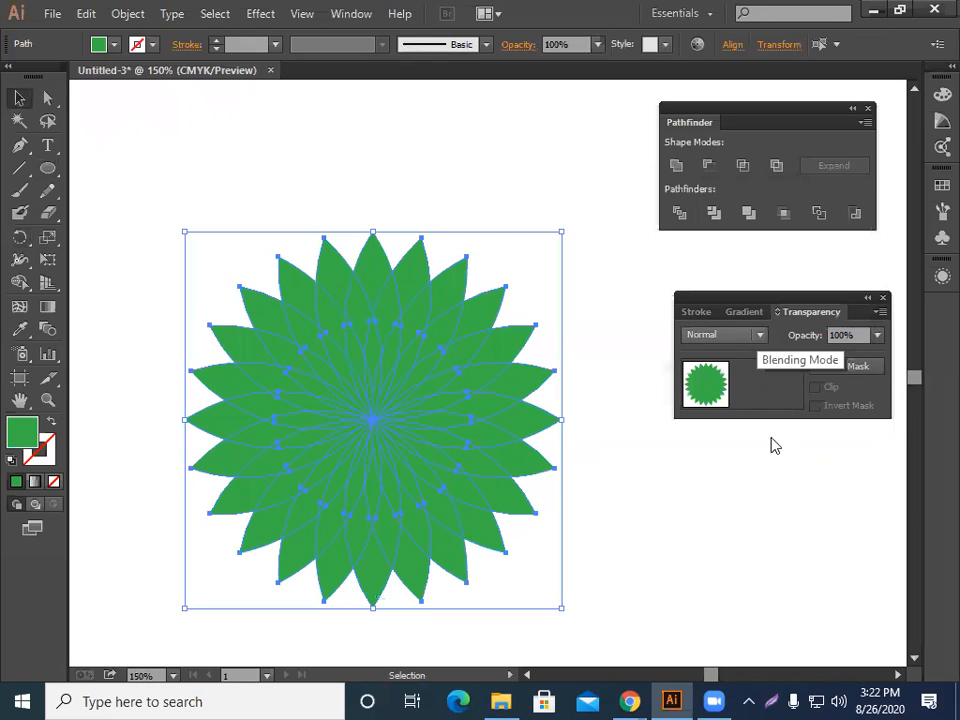
{"action": "left_click", "coordinate": [760, 335]}
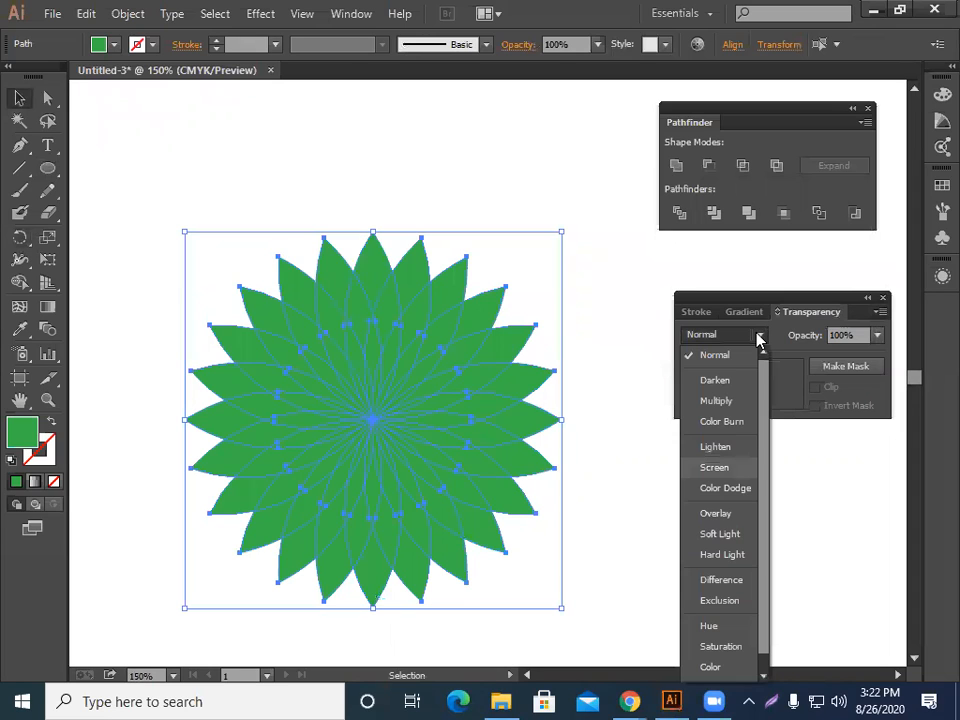
{"action": "left_click", "coordinate": [714, 467]}
{"action": "left_click", "coordinate": [651, 501]}
{"action": "key", "text": "a"}
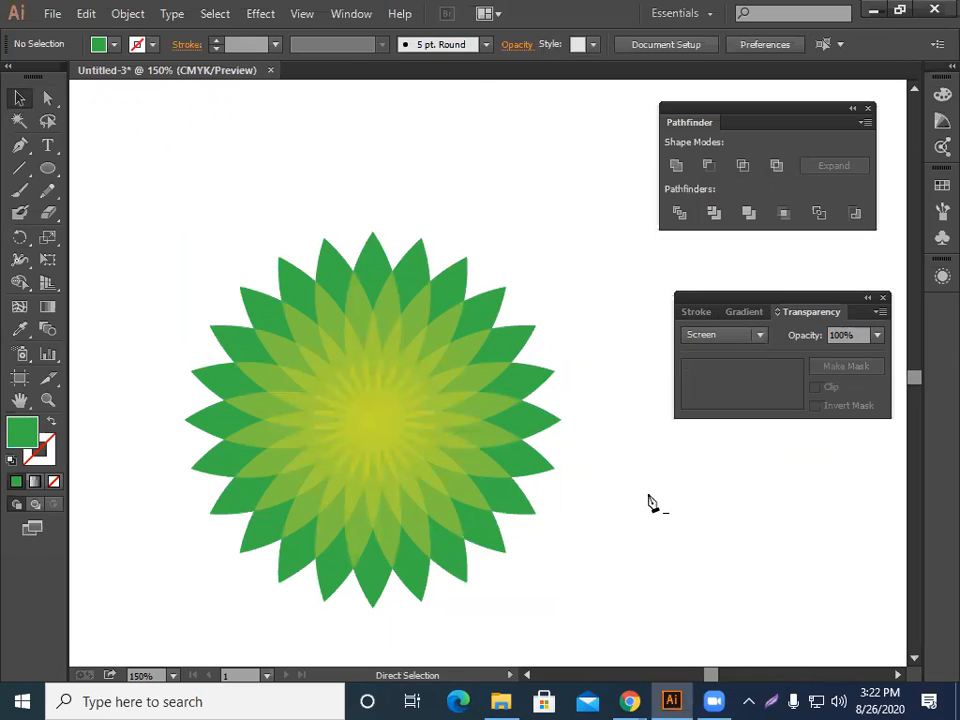
Select the flower artwork and move it left, off the artboard.
{"action": "key", "text": "ctrl+minus"}
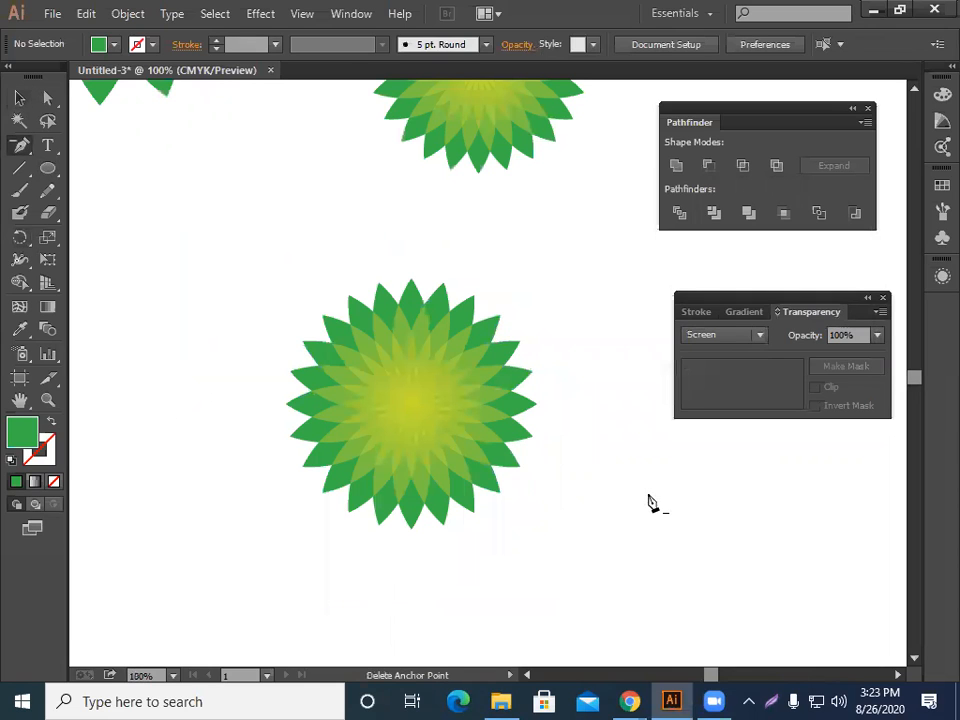
{"action": "key", "text": "ctrl+minus"}
{"action": "key", "text": "ctrl+minus"}
{"action": "key", "text": "ctrl+minus"}
{"action": "key", "text": "v"}
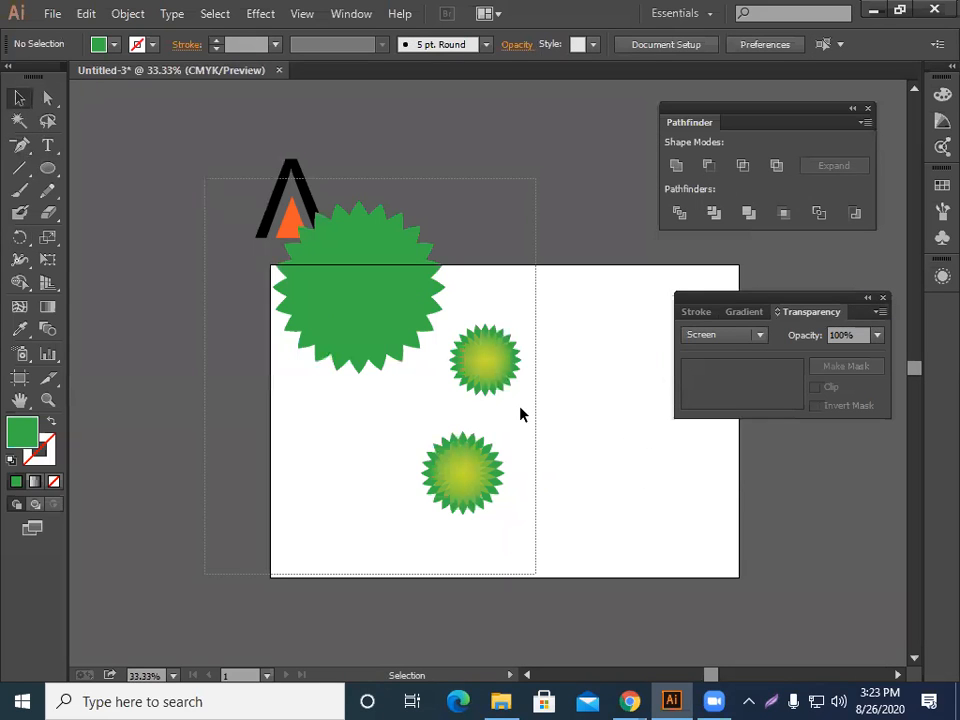
{"action": "left_click_drag", "start_coordinate": [520, 408], "coordinate": [535, 574]}
{"action": "left_click_drag", "start_coordinate": [497, 358], "coordinate": [376, 319]}
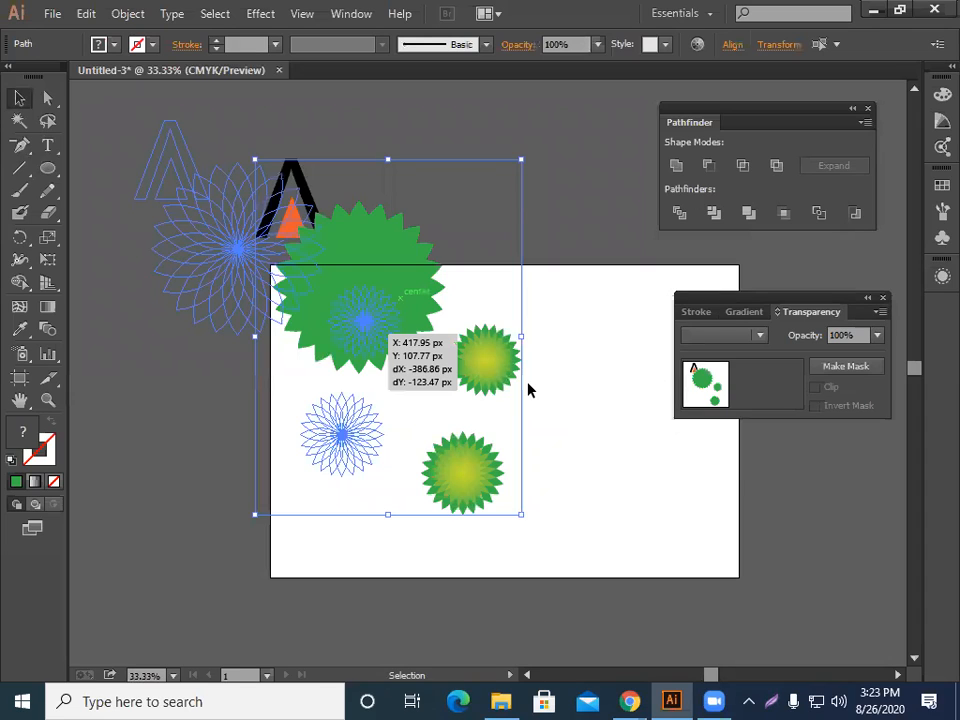
{"action": "left_click_drag", "start_coordinate": [528, 388], "coordinate": [399, 369]}
{"action": "key", "text": "t"}
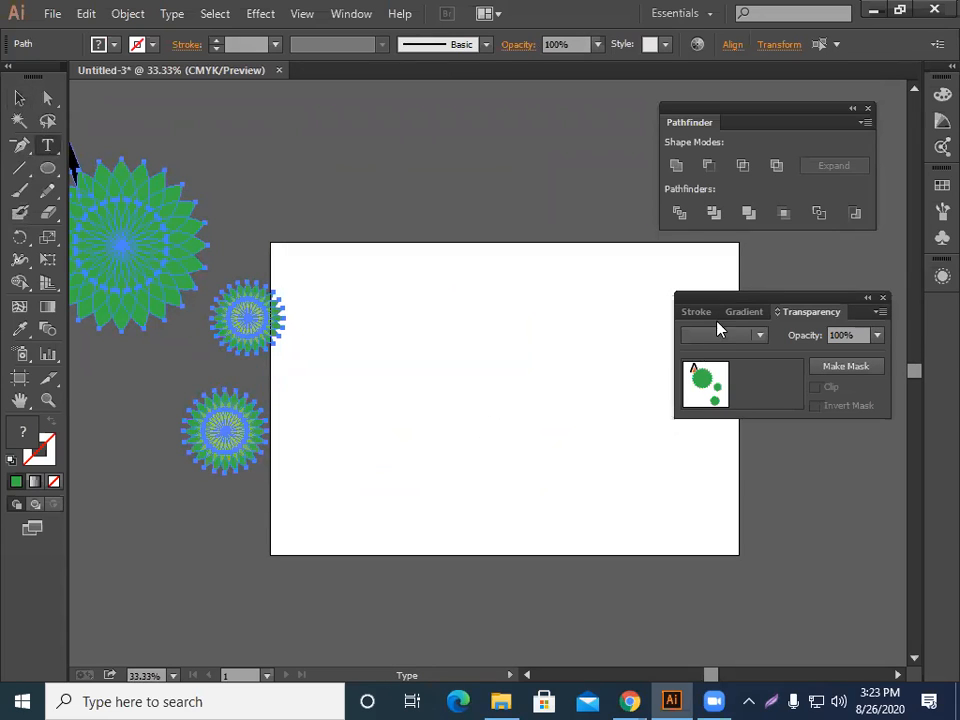
{"action": "left_click", "coordinate": [559, 355]}
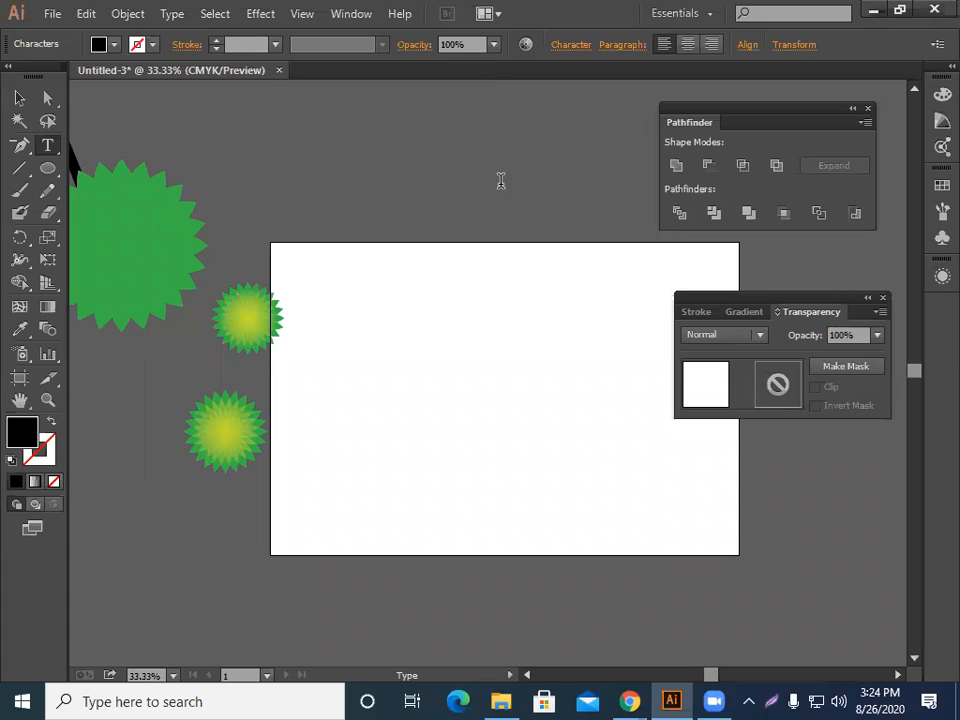
{"action": "left_click", "coordinate": [20, 98]}
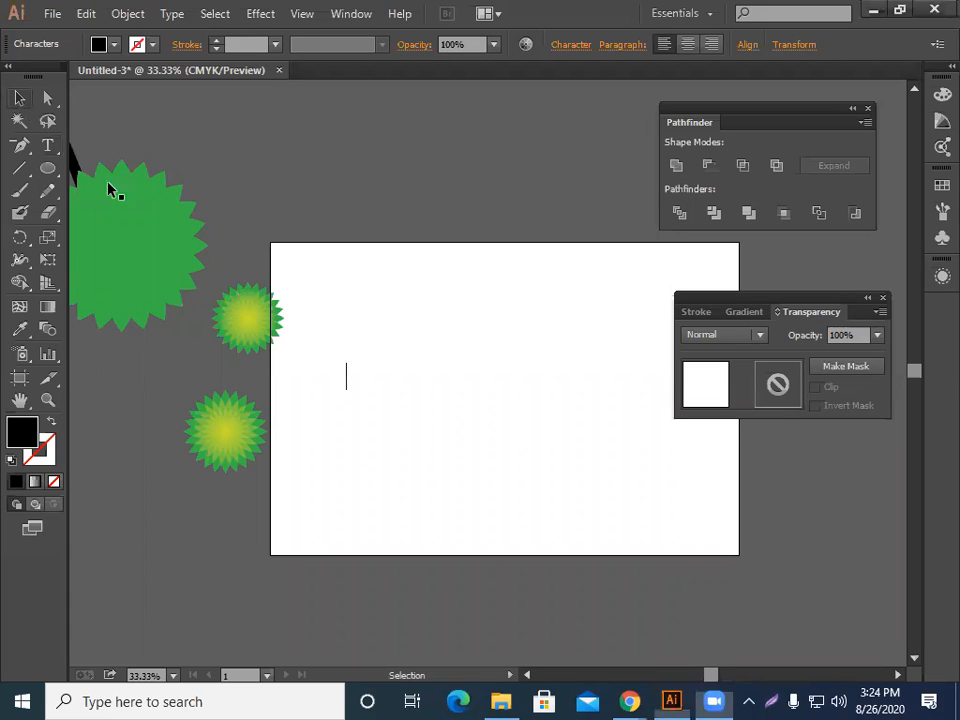
{"action": "left_click", "coordinate": [375, 376]}
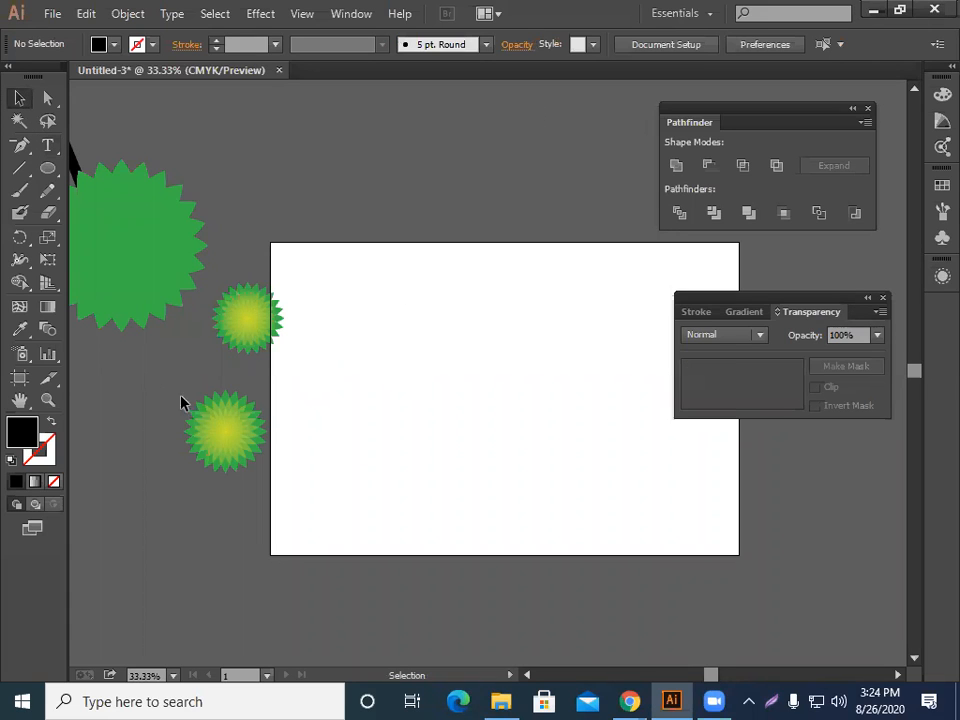
Set the lower small flower's blending mode to Screen.
{"action": "left_click", "coordinate": [210, 447]}
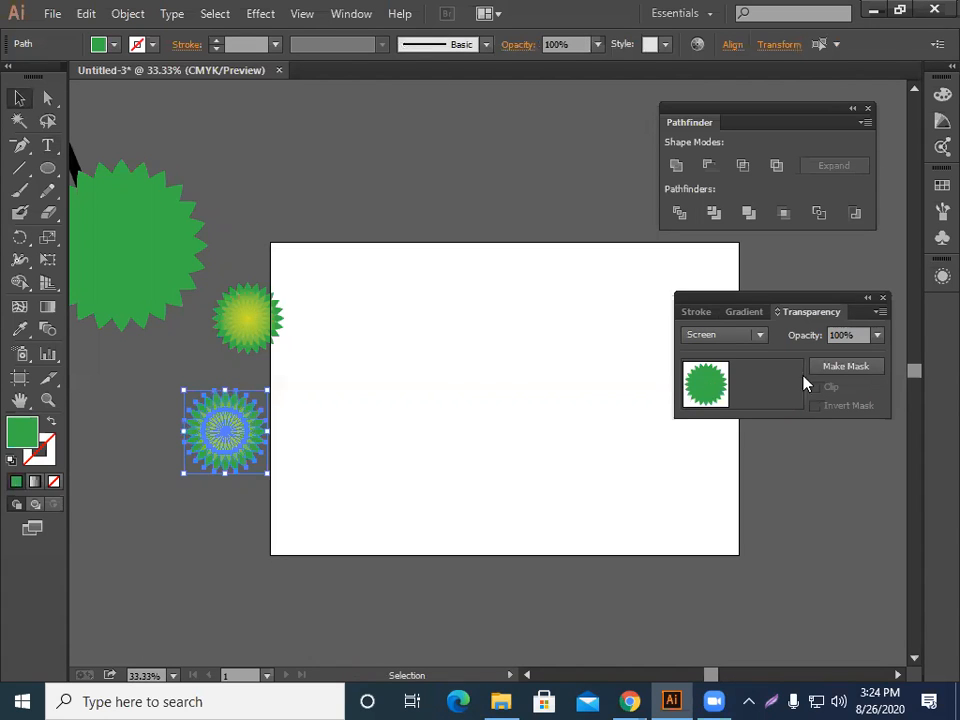
{"action": "left_click", "coordinate": [759, 337]}
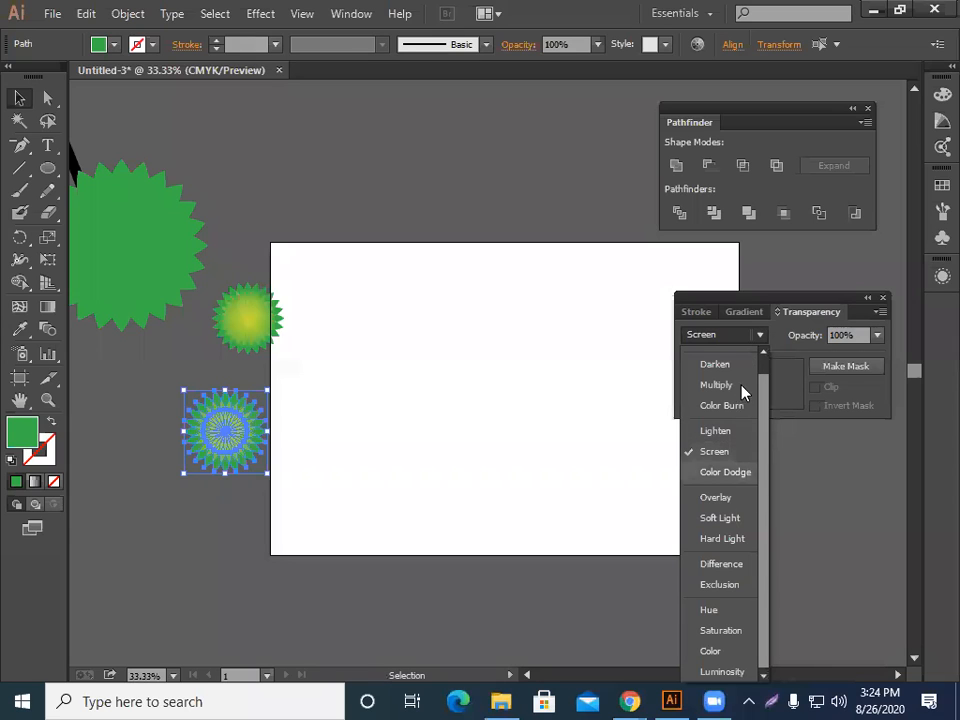
{"action": "left_click", "coordinate": [737, 450]}
{"action": "left_click", "coordinate": [462, 549]}
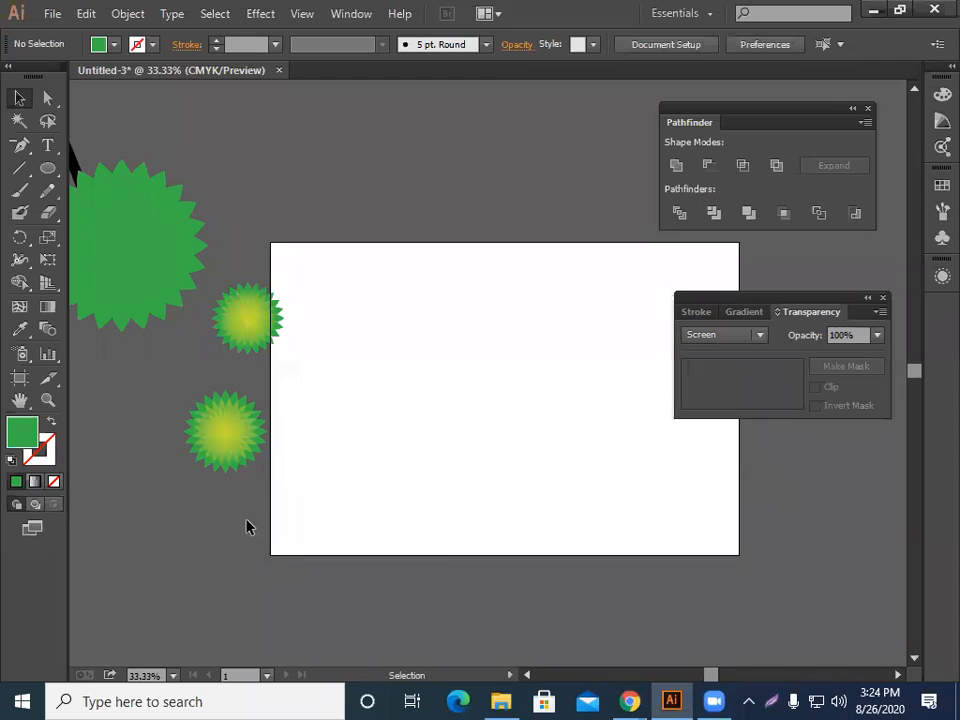
Place a text insertion point in the middle of the artboard and open the Character panel, docking it beside Pathfinder.
{"action": "key", "text": "t"}
{"action": "left_click", "coordinate": [407, 390]}
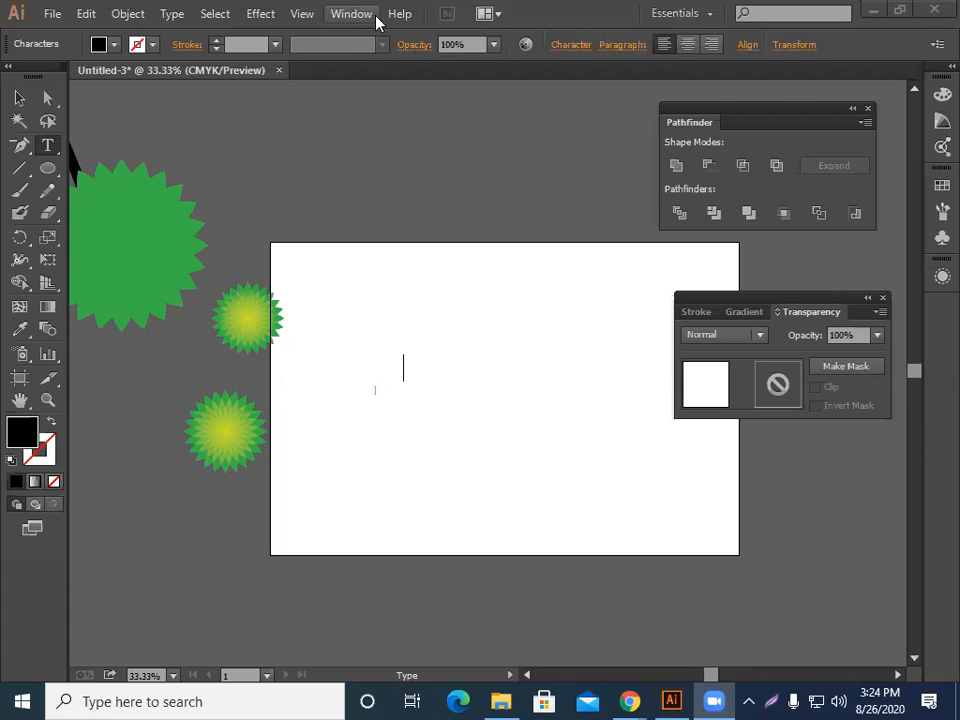
{"action": "left_click", "coordinate": [172, 14]}
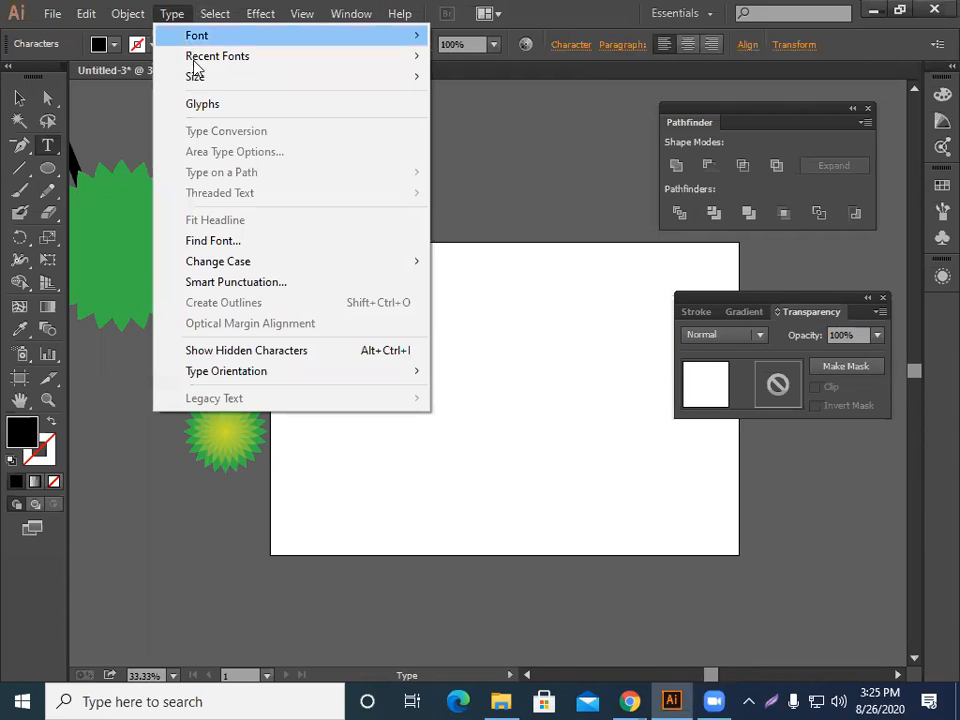
{"action": "mouse_move", "coordinate": [197, 80]}
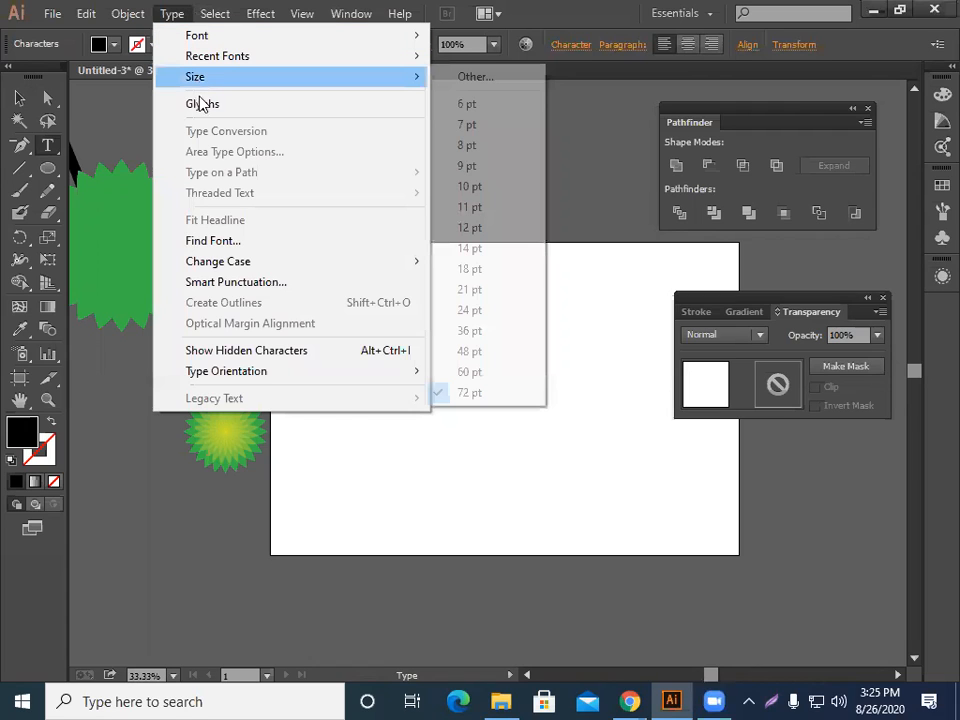
{"action": "left_click", "coordinate": [536, 80]}
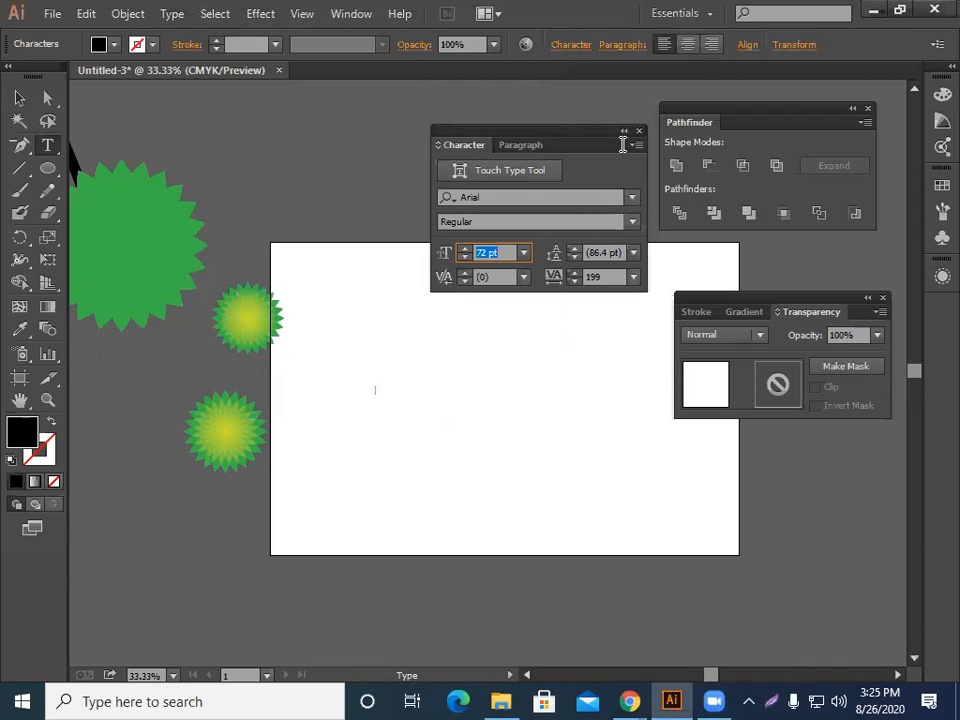
{"action": "left_click_drag", "start_coordinate": [620, 144], "coordinate": [744, 222]}
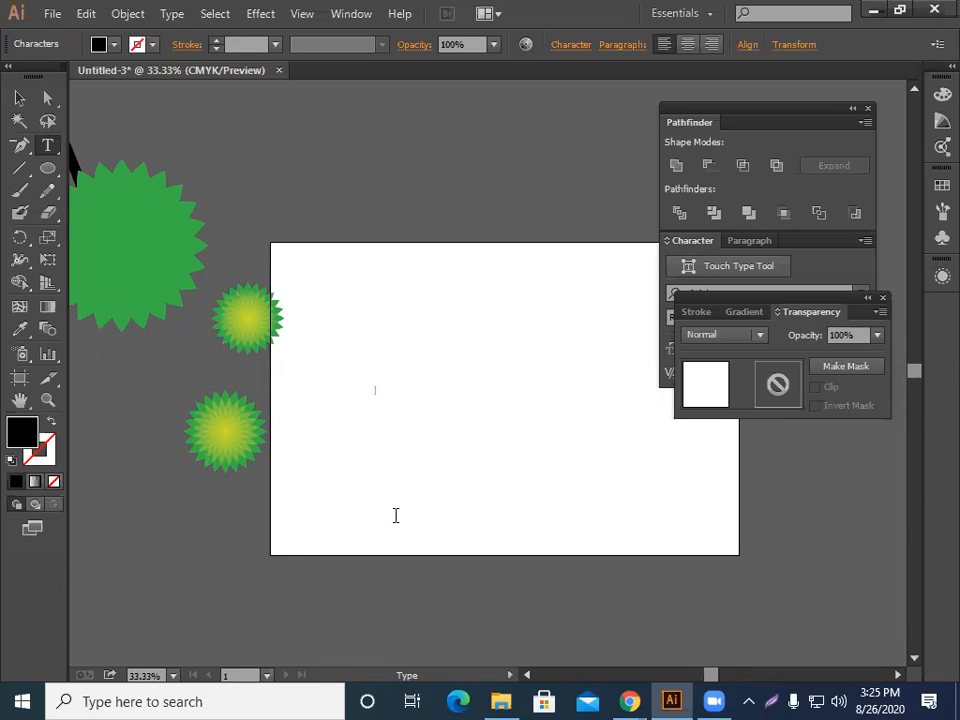
Type the text "break time=" at the insertion point.
{"action": "type", "text": "break"}
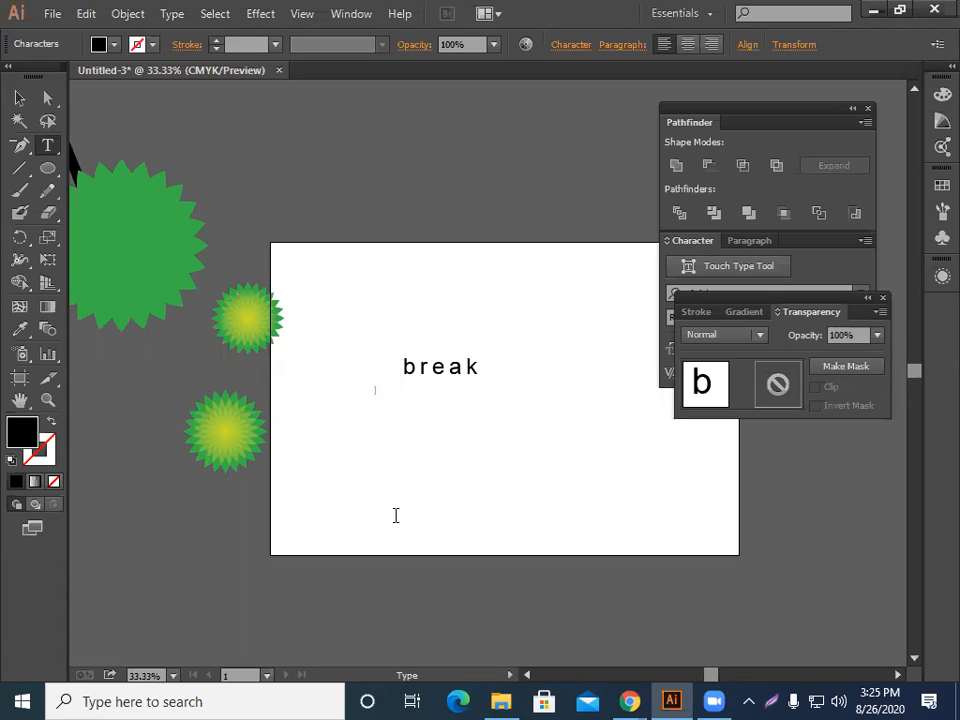
{"action": "type", "text": " time="}
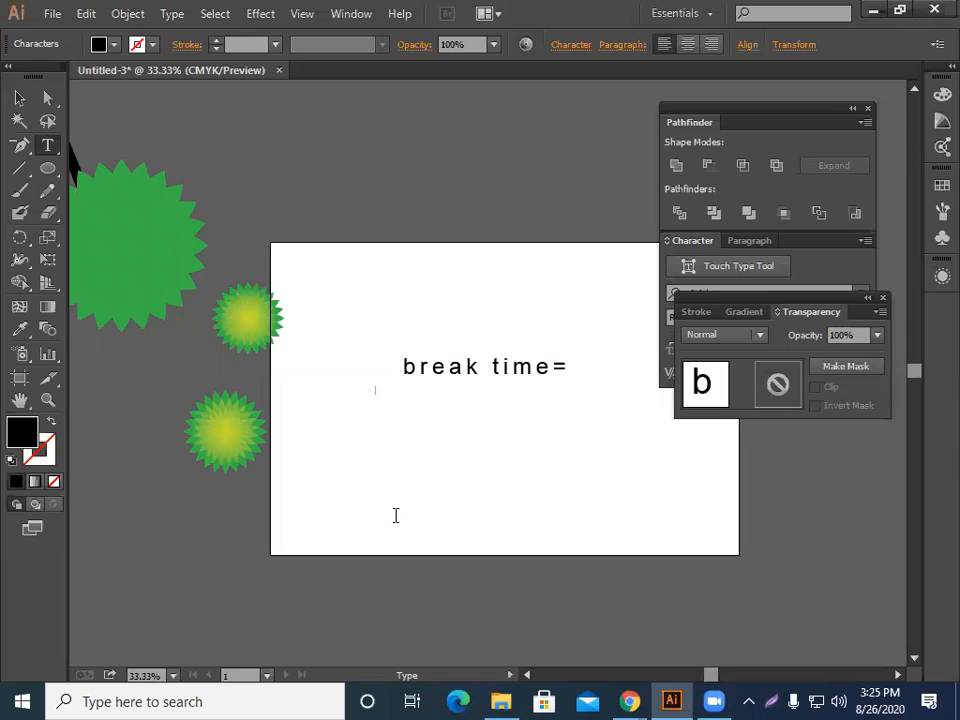